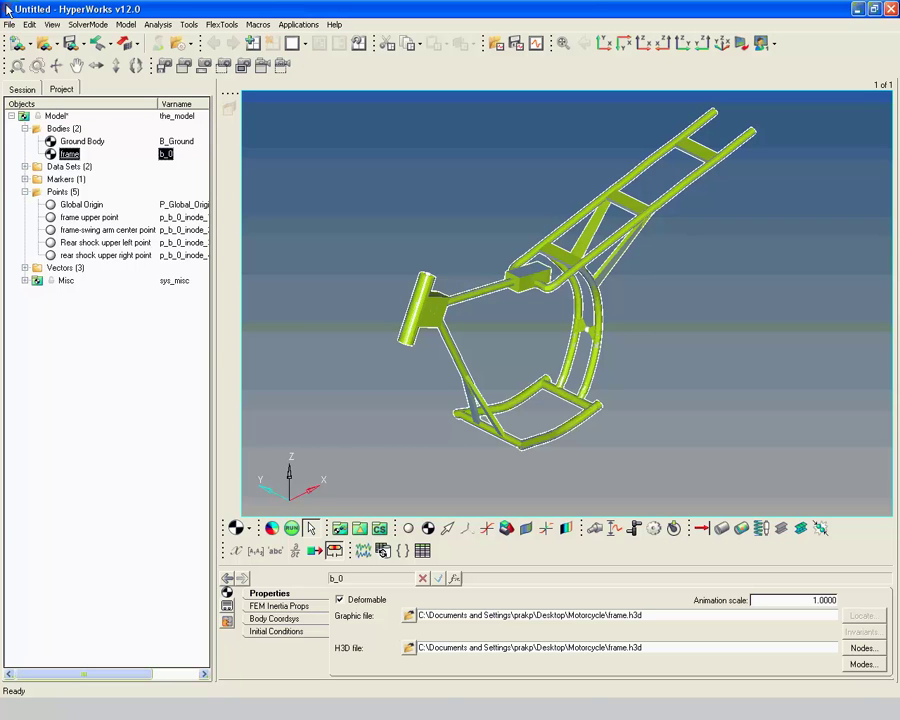
- Run the PointImport.tcl script on motorcycle_points.csv to import the 26 frame points
left_click(9, 24)
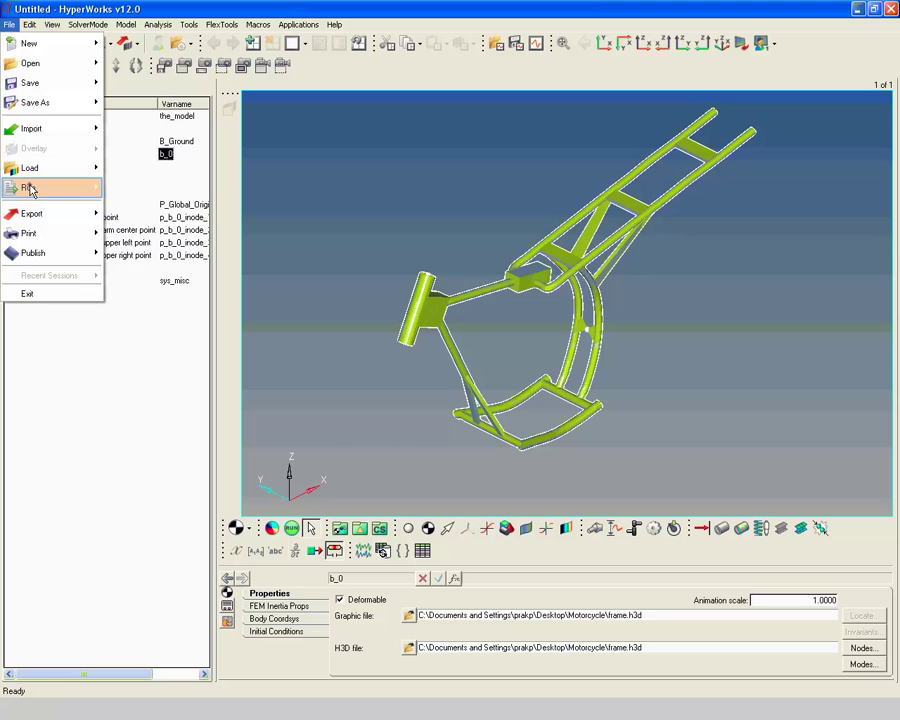
mouse_move(30, 188)
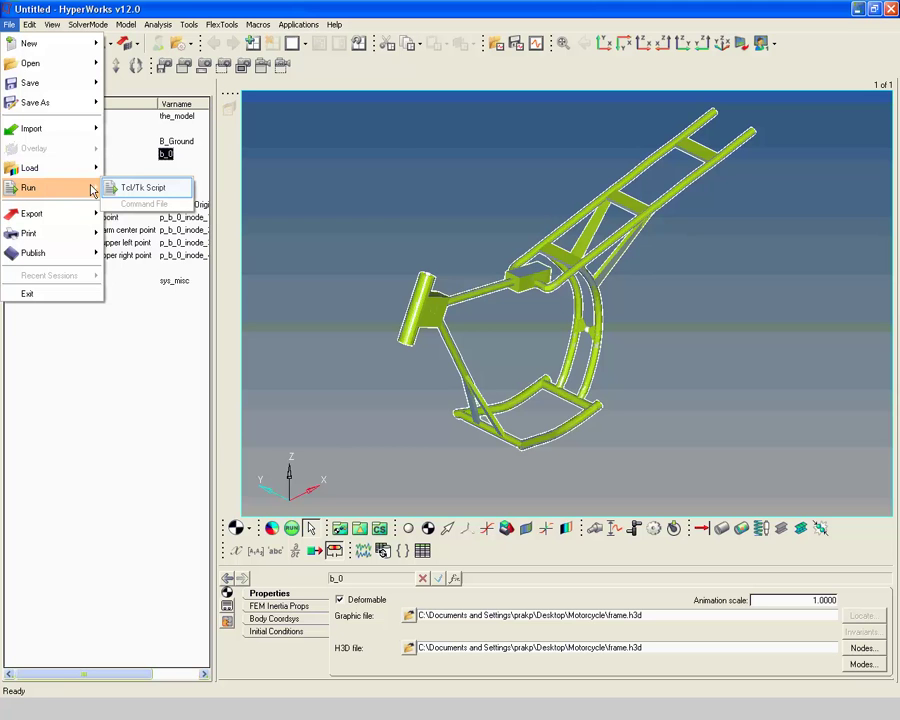
left_click(126, 188)
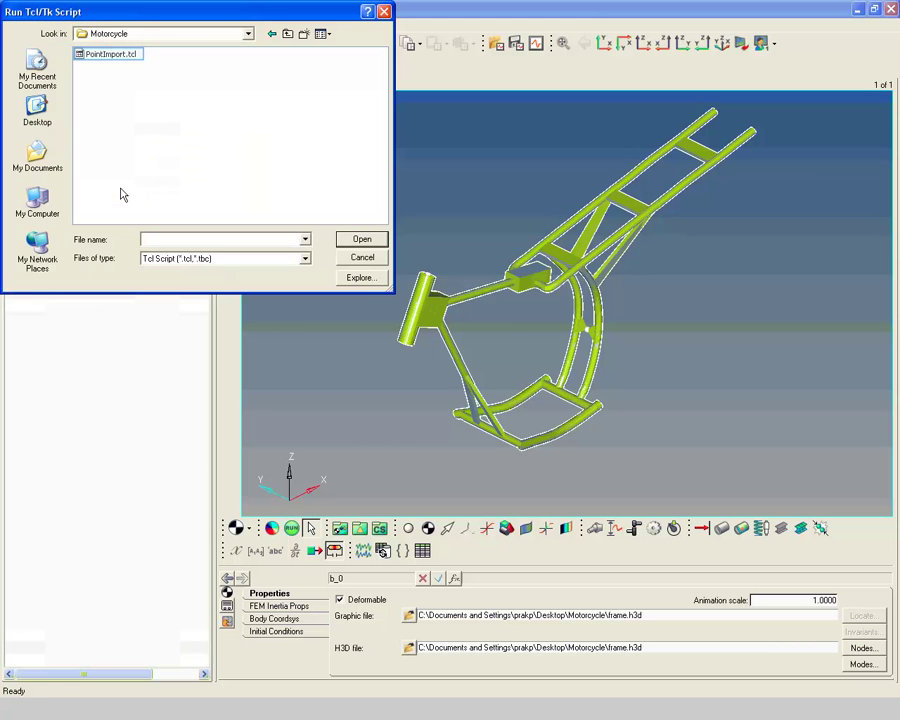
double_click(103, 56)
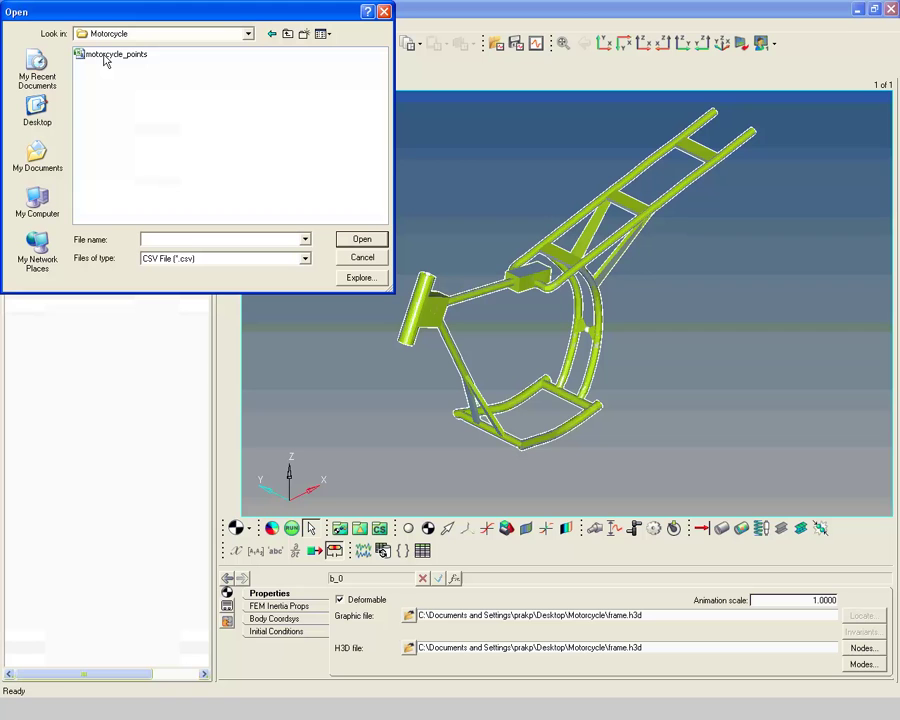
left_click(104, 57)
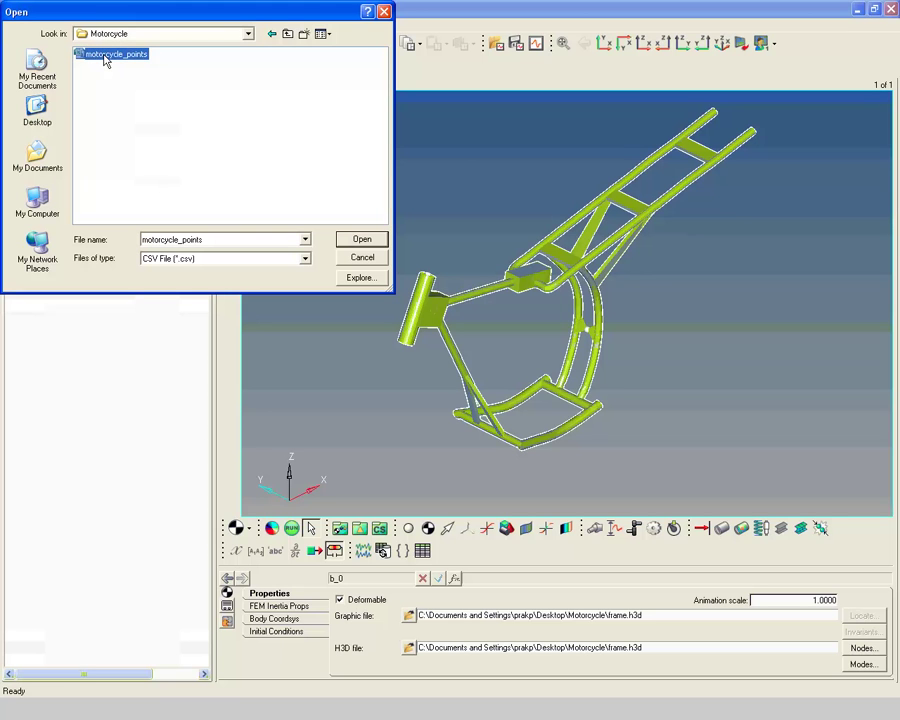
double_click(104, 56)
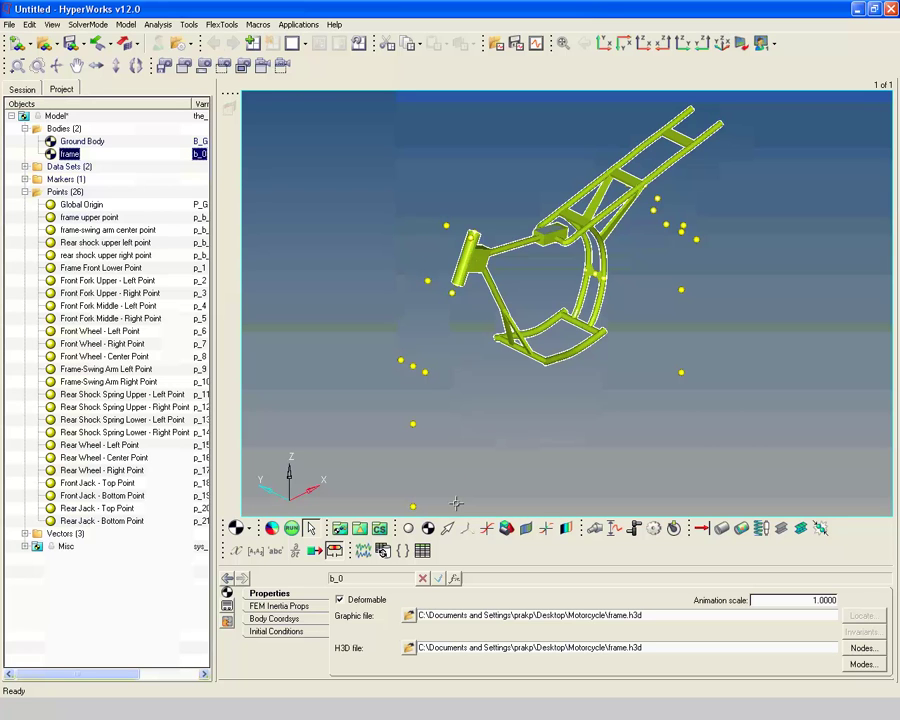
- Add a body labelled Front jack with inertias of 1000
left_click(428, 528)
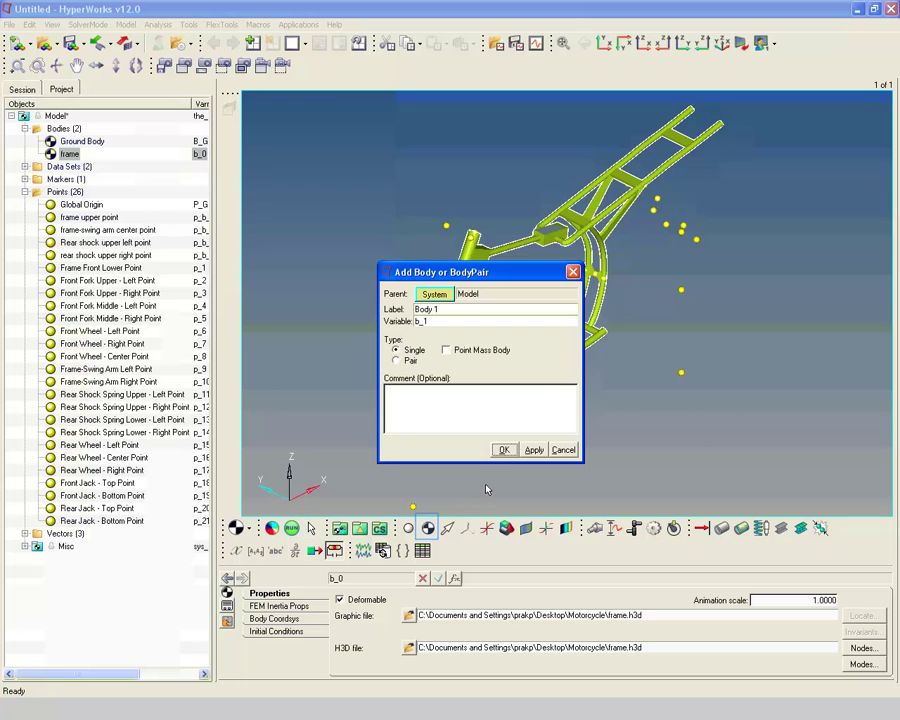
type("Front")
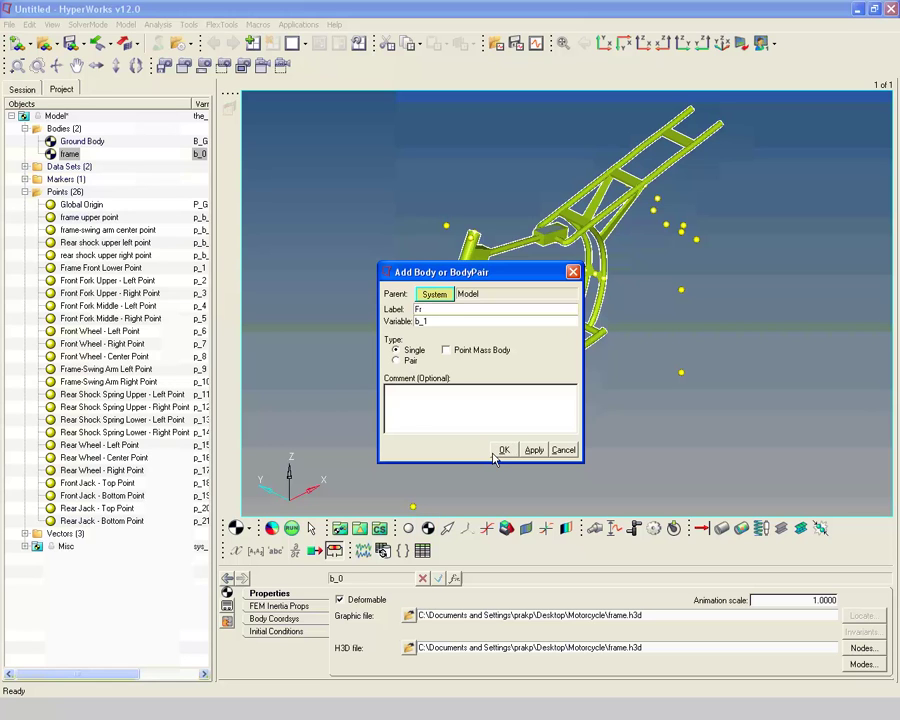
type(" jack")
key("Tab")
left_click(504, 449)
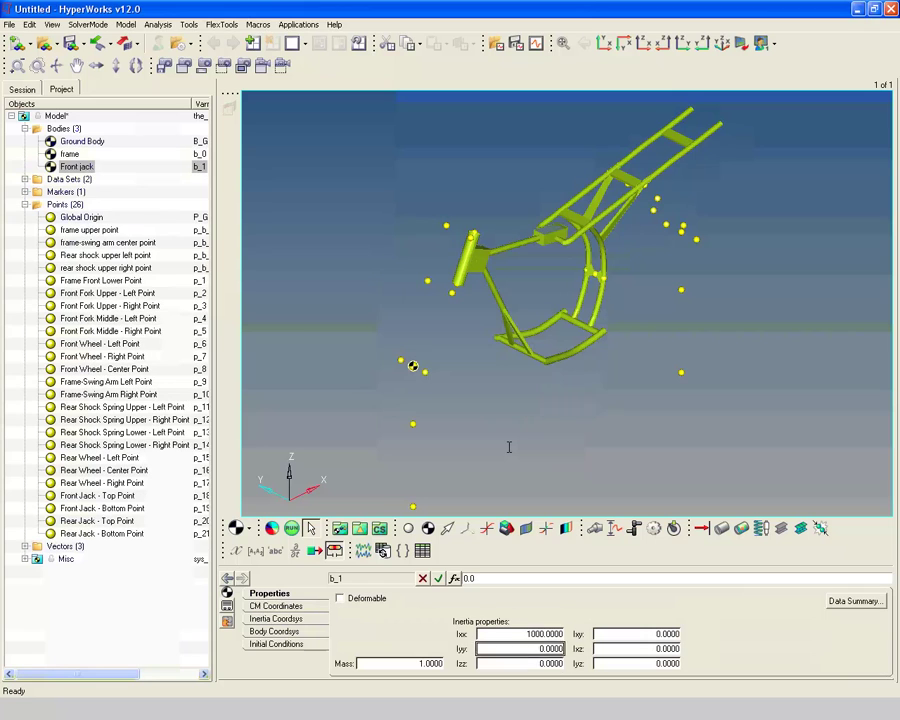
type("1000")
key("Tab")
type("1000")
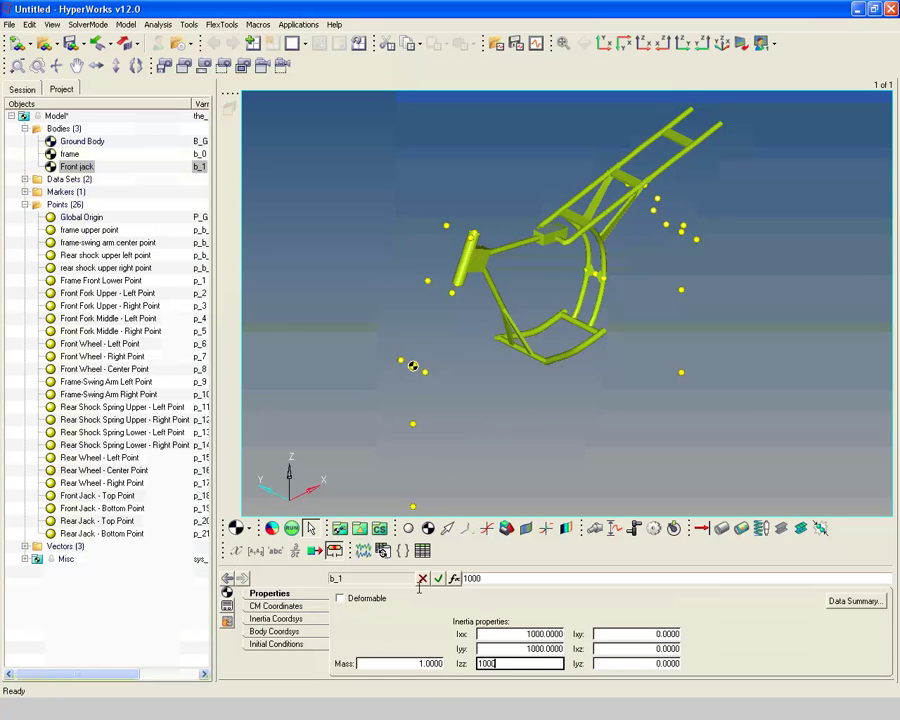
- Place the Front jack centre of mass at Front Jack - Top Point
left_click(281, 606)
double_click(416, 661)
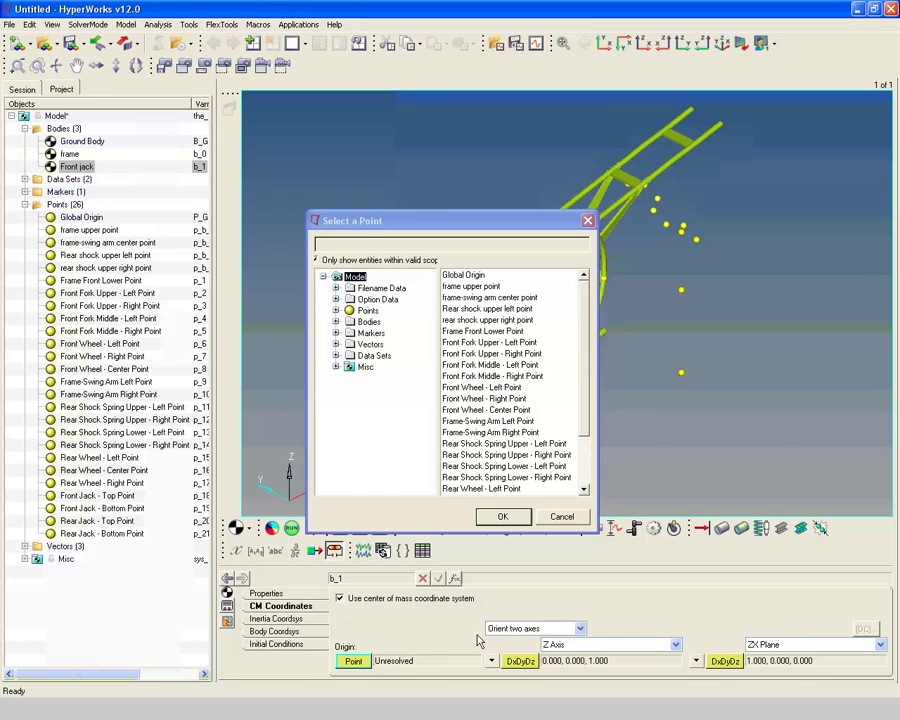
left_click(583, 427)
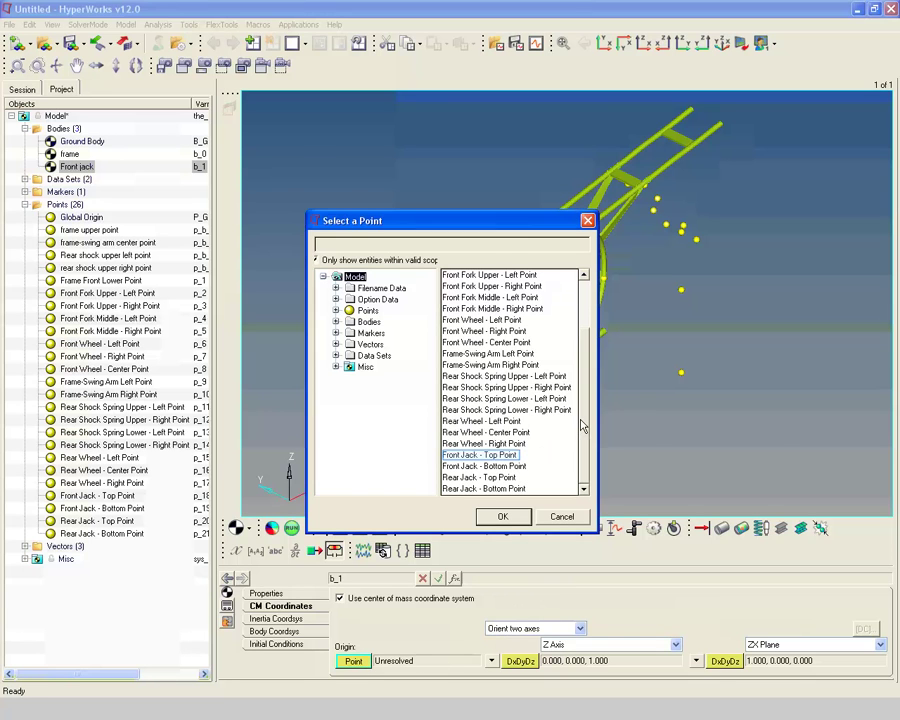
left_click(486, 456)
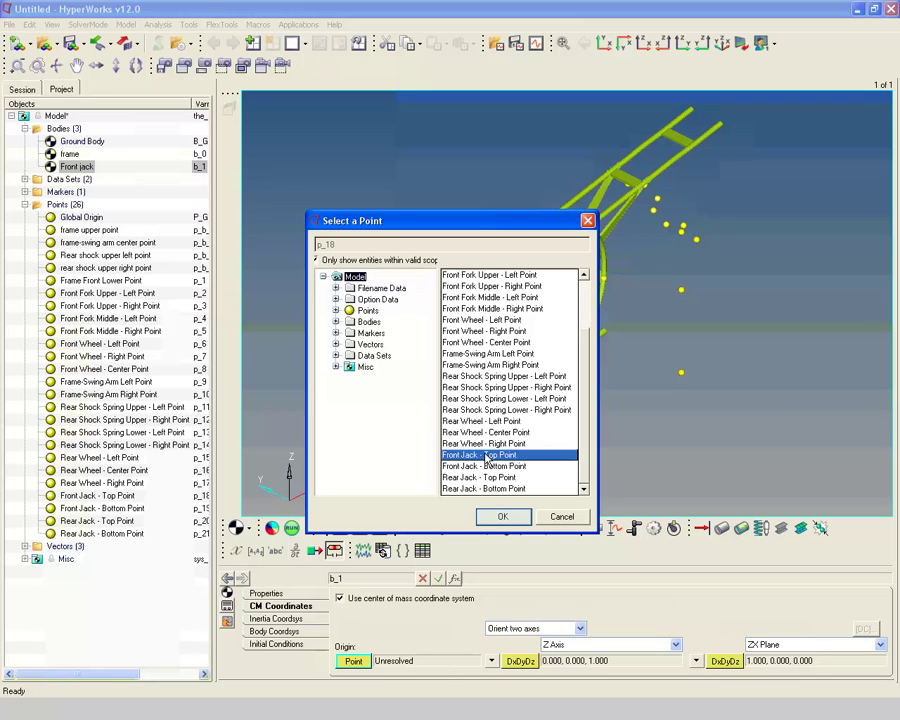
left_click(503, 516)
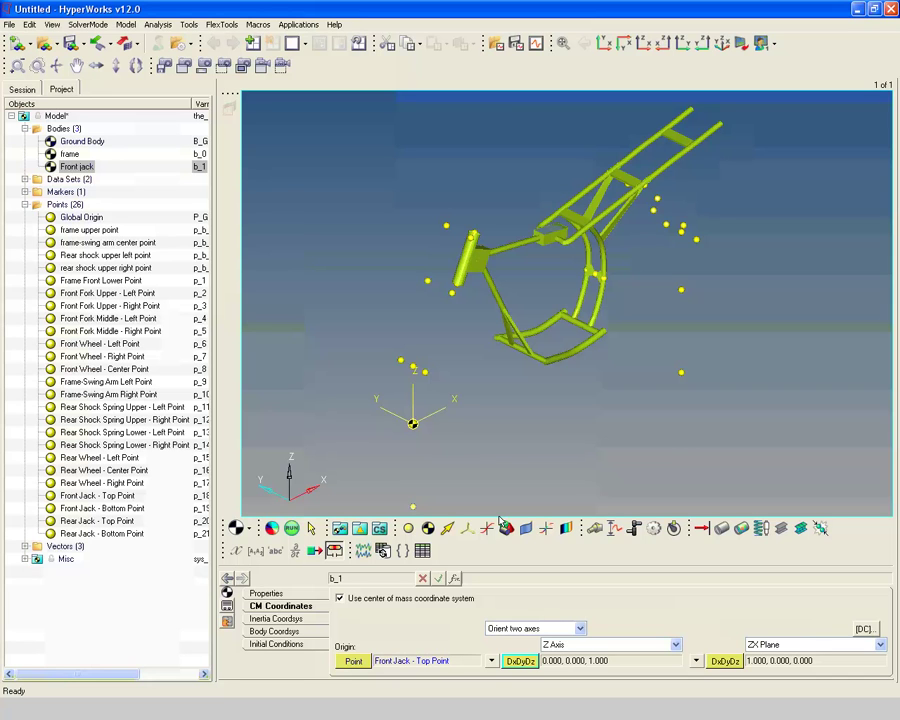
- Create a cylinder graphic named Front jack graphic1 on the Front jack body
left_click(506, 527)
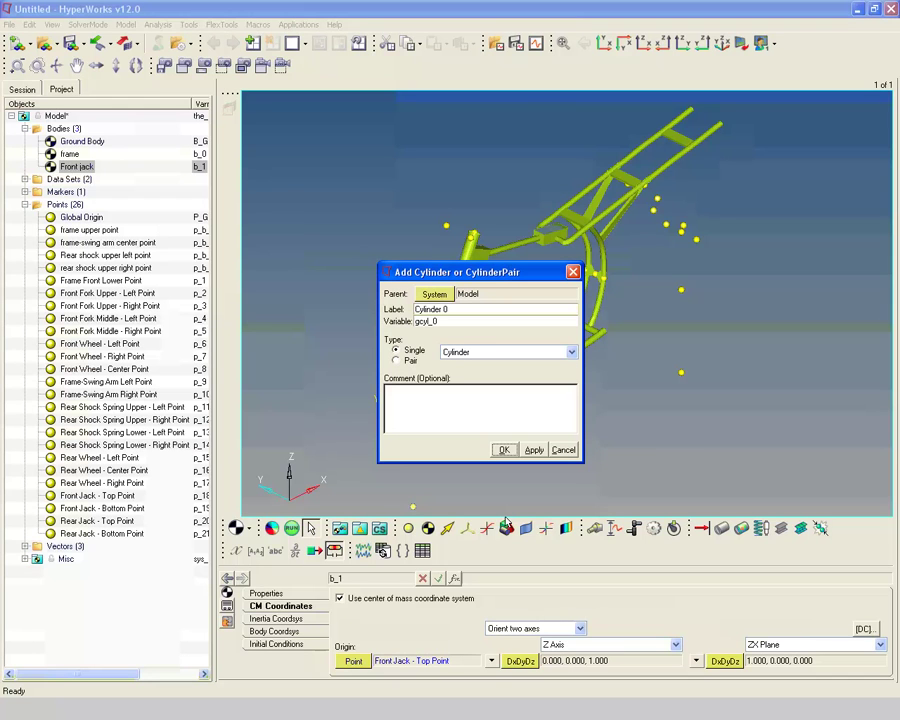
type("F")
type("ront jack g")
type("raphic1")
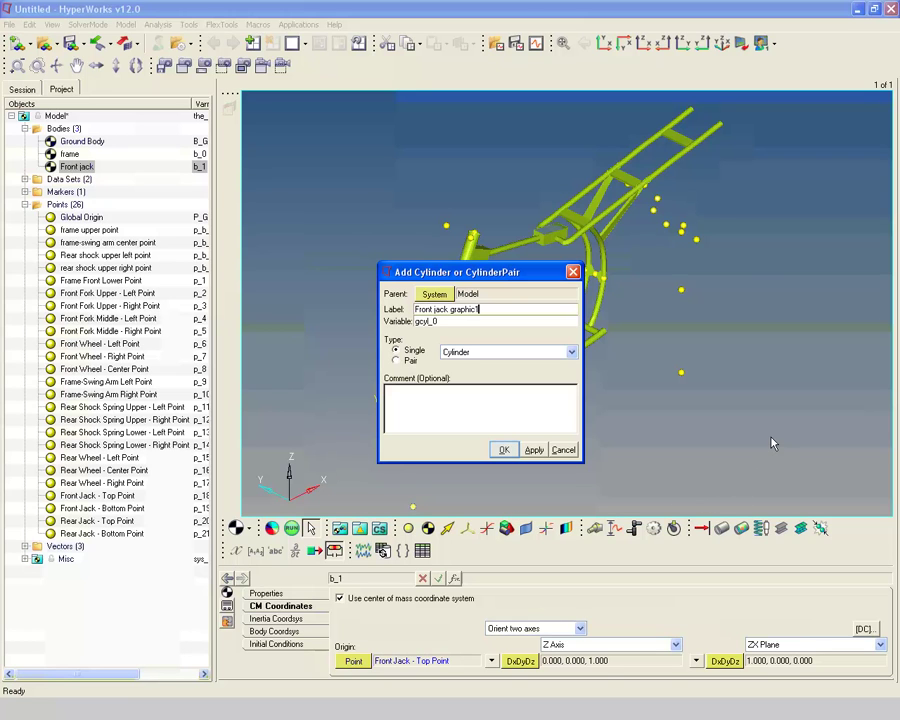
left_click(504, 449)
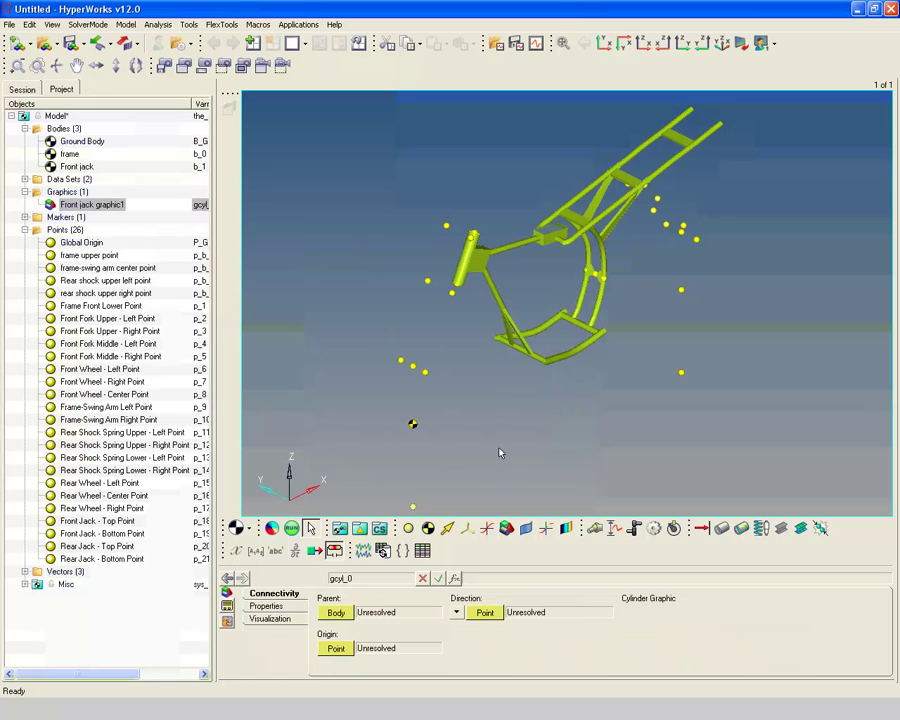
double_click(412, 425)
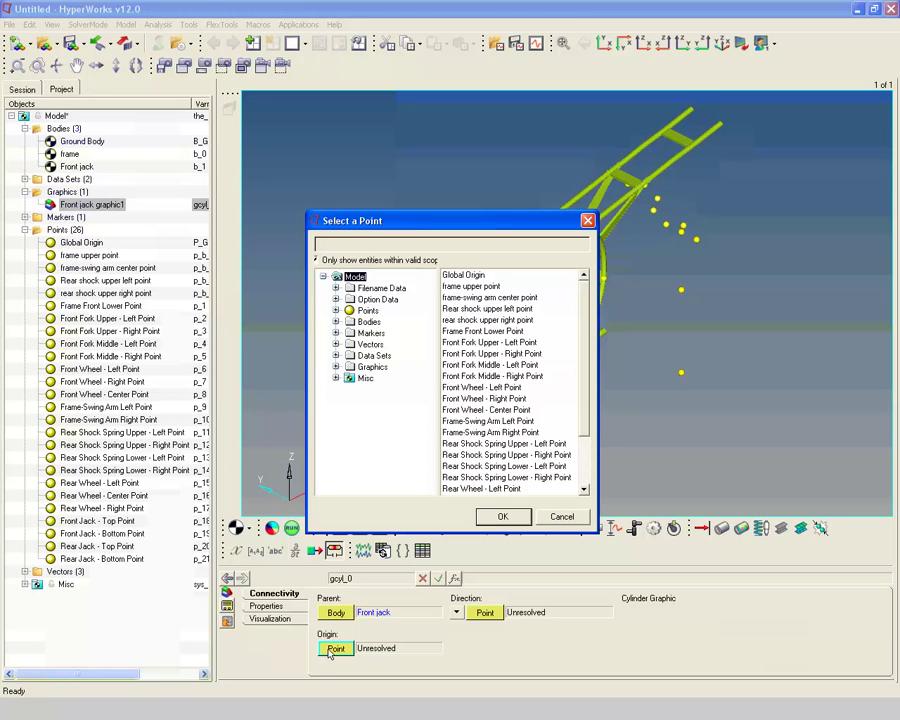
- Run the cylinder from Front Jack - Top Point toward Front Jack - Bottom Point, radius 50
left_click(332, 653)
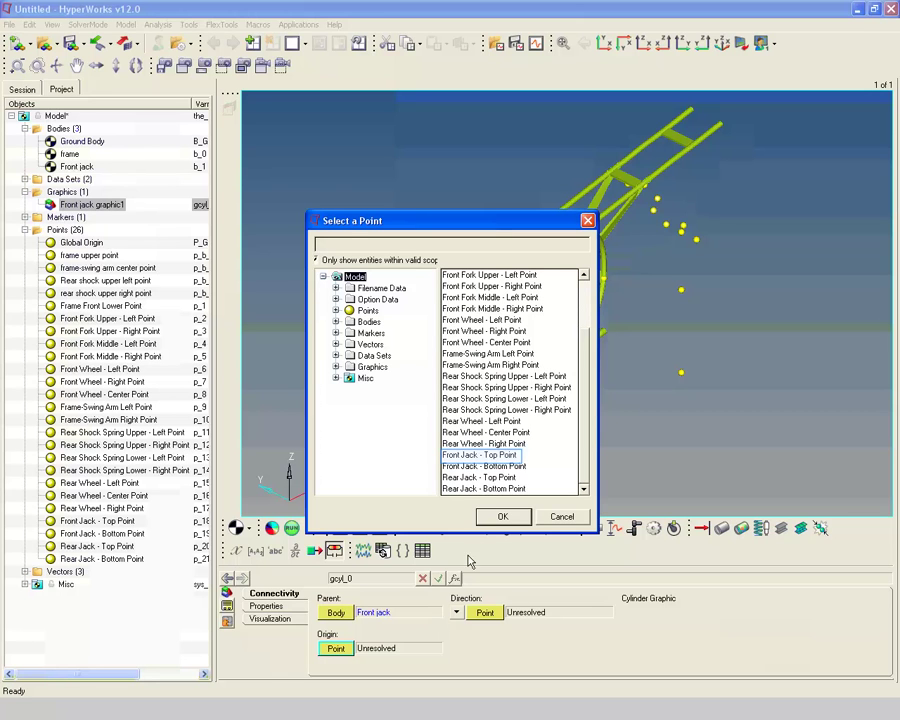
left_click(483, 457)
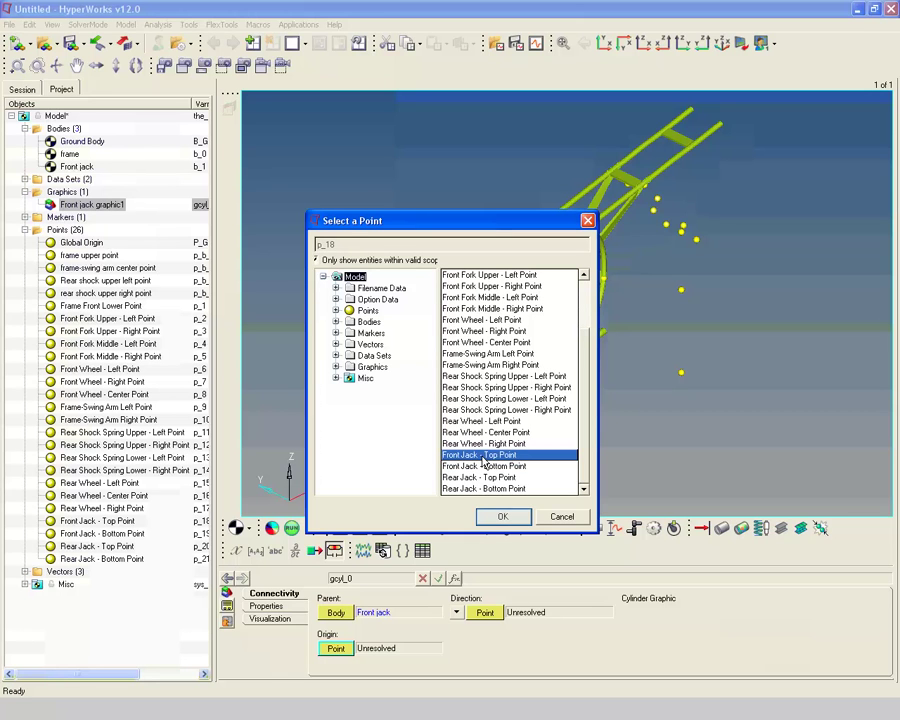
left_click(500, 517)
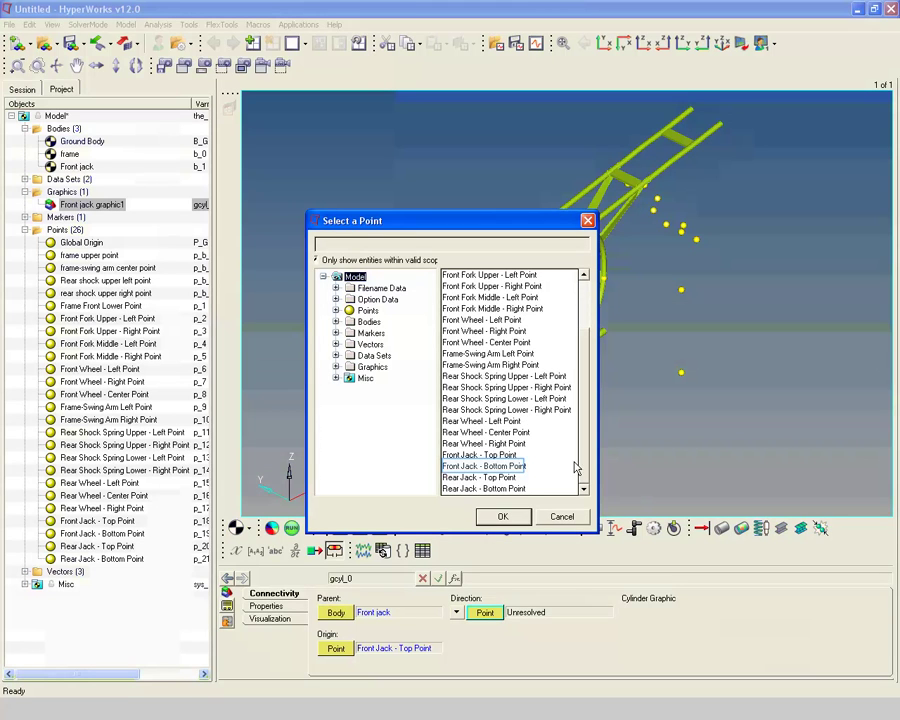
left_click(515, 467)
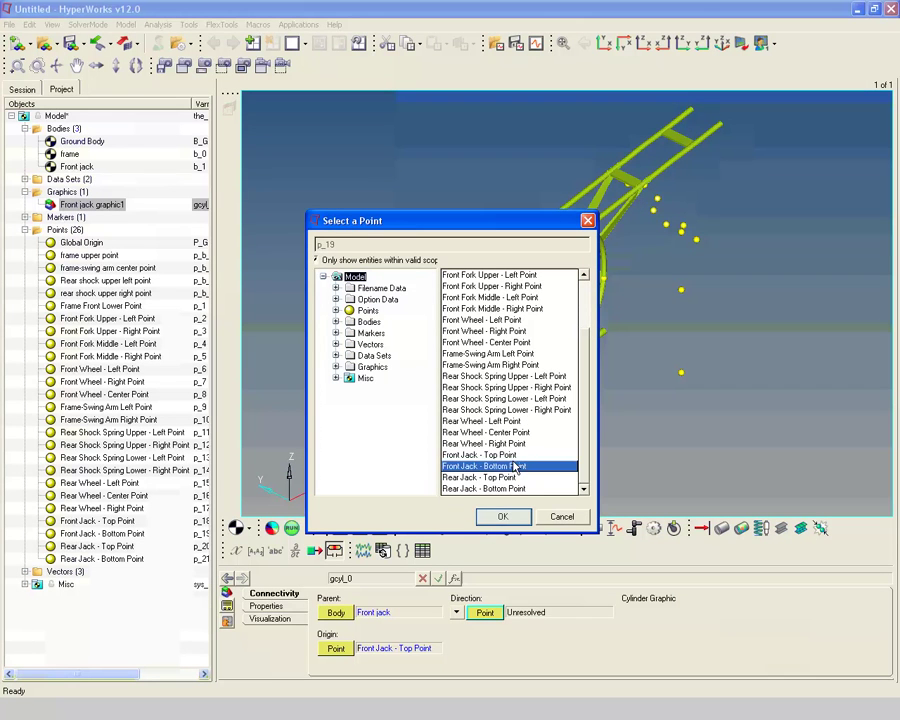
left_click(503, 517)
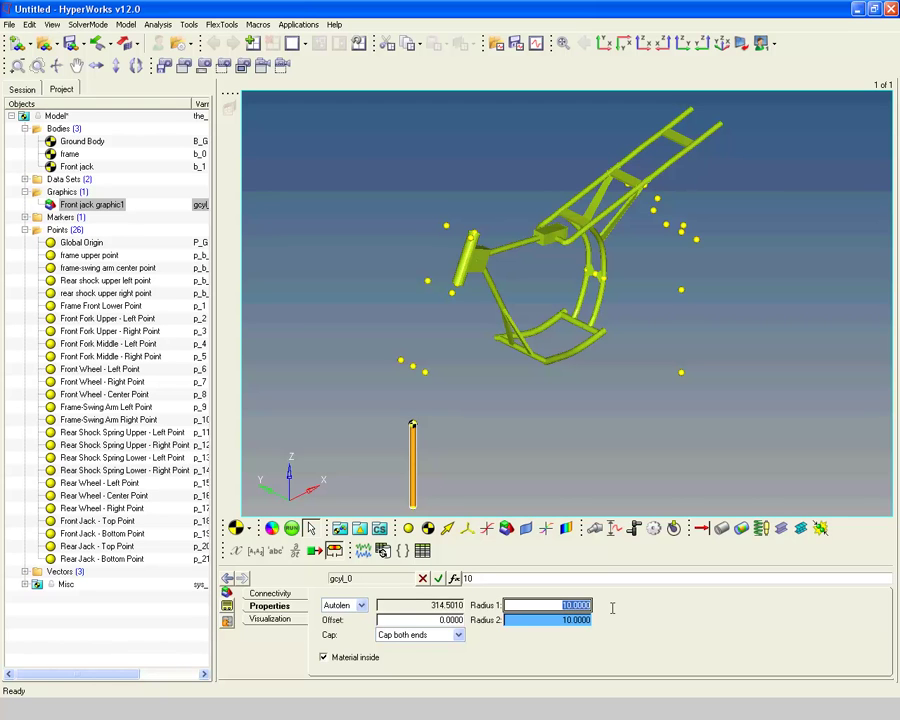
type("50")
key("Tab")
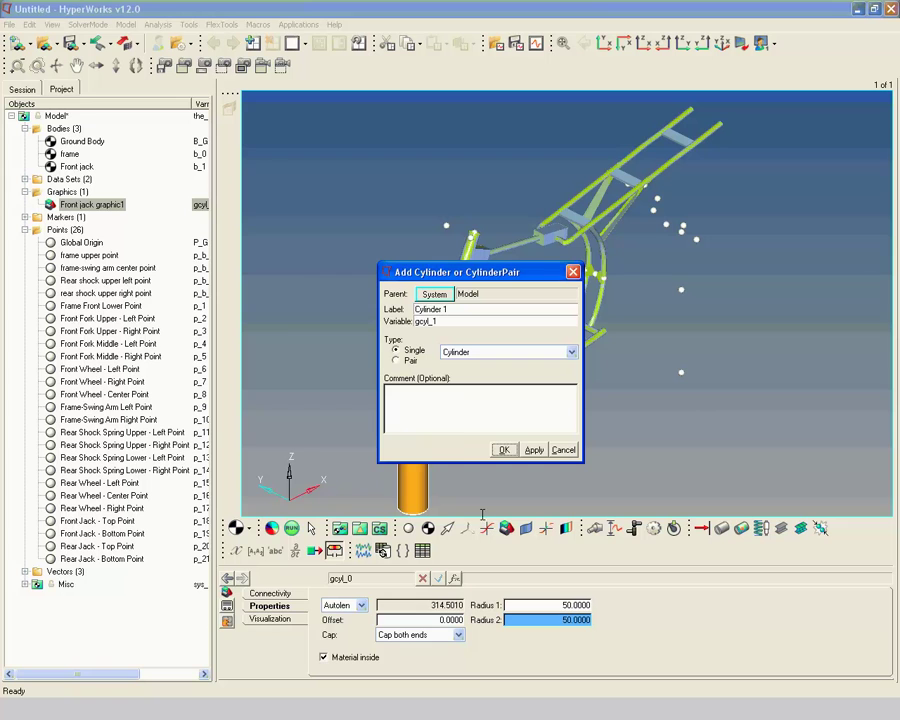
- Create cylinder Front jack Graphic2 on the Front jack body at Front Jack - Top Point
triple_click(459, 311)
type("Front")
type(" jack Graphic")
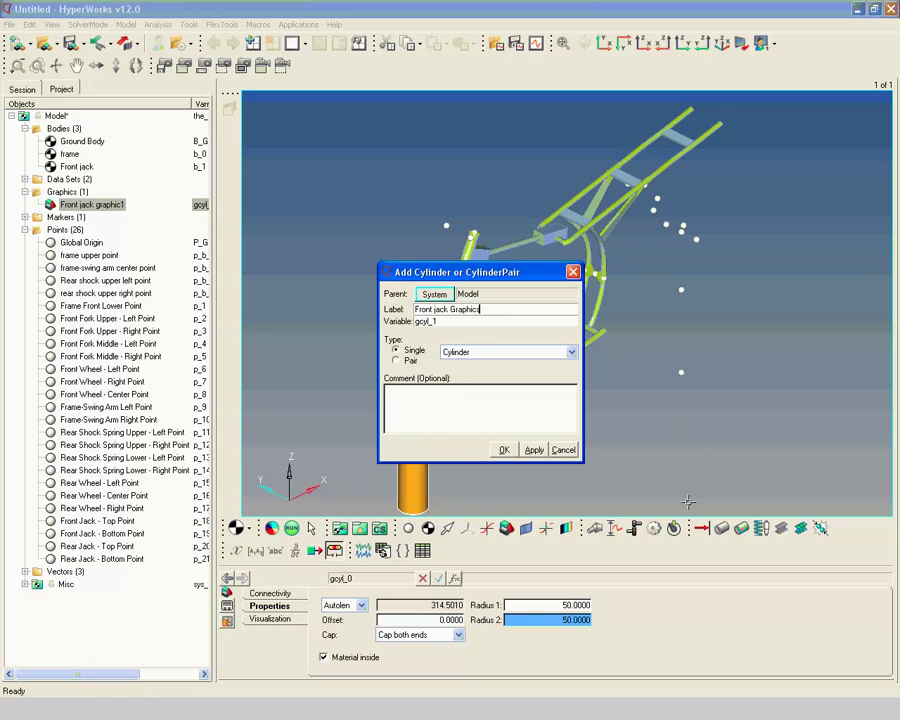
type("2")
left_click(504, 450)
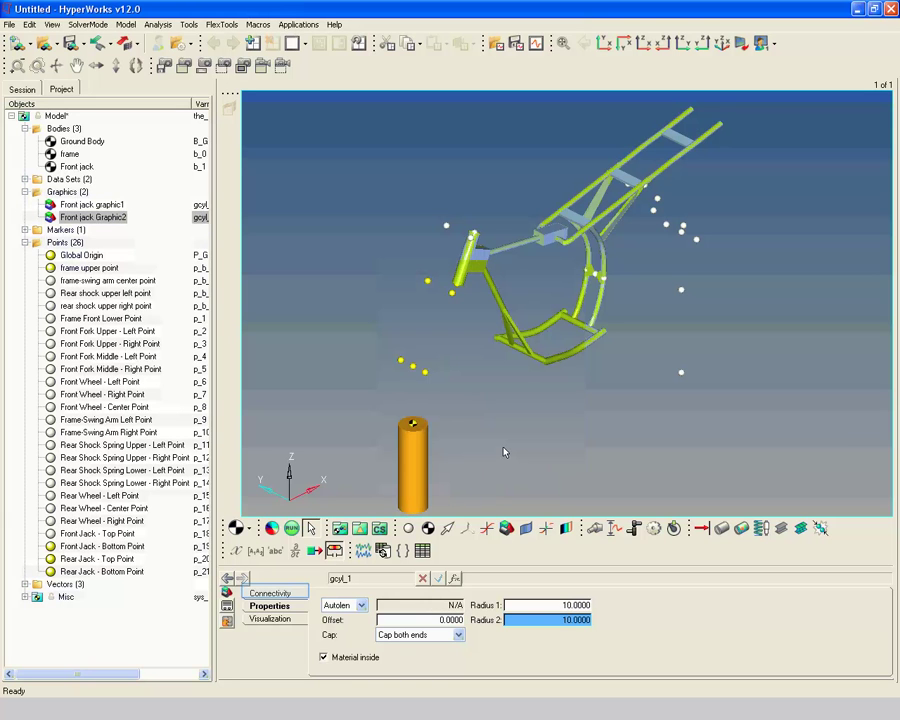
left_click(279, 594)
left_click(397, 424)
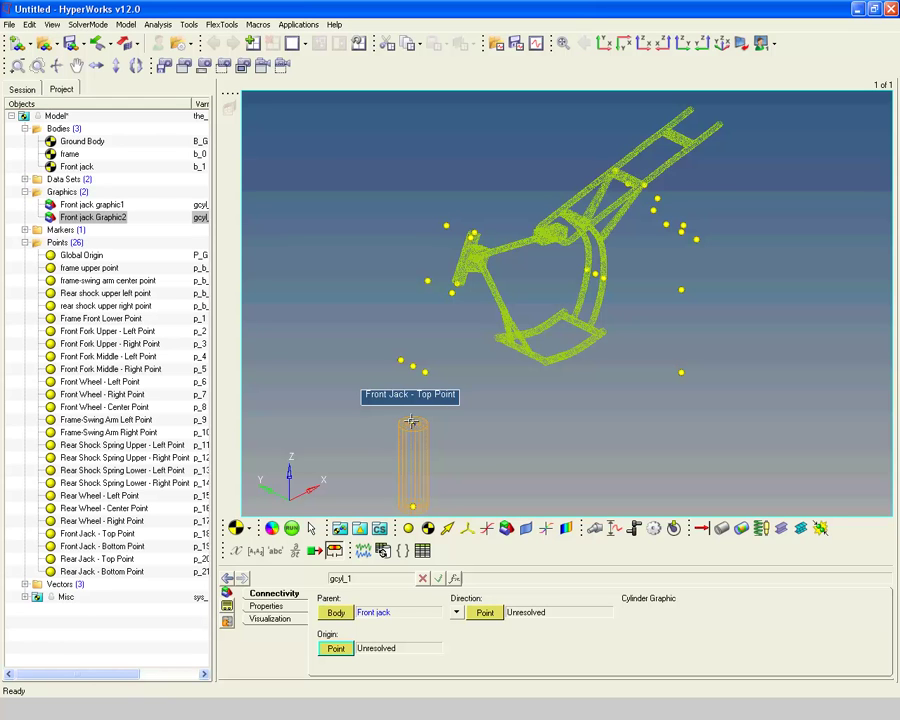
left_click(410, 422)
- Give Front jack Graphic2 a fixed length of 25 and radius 200
left_click(270, 606)
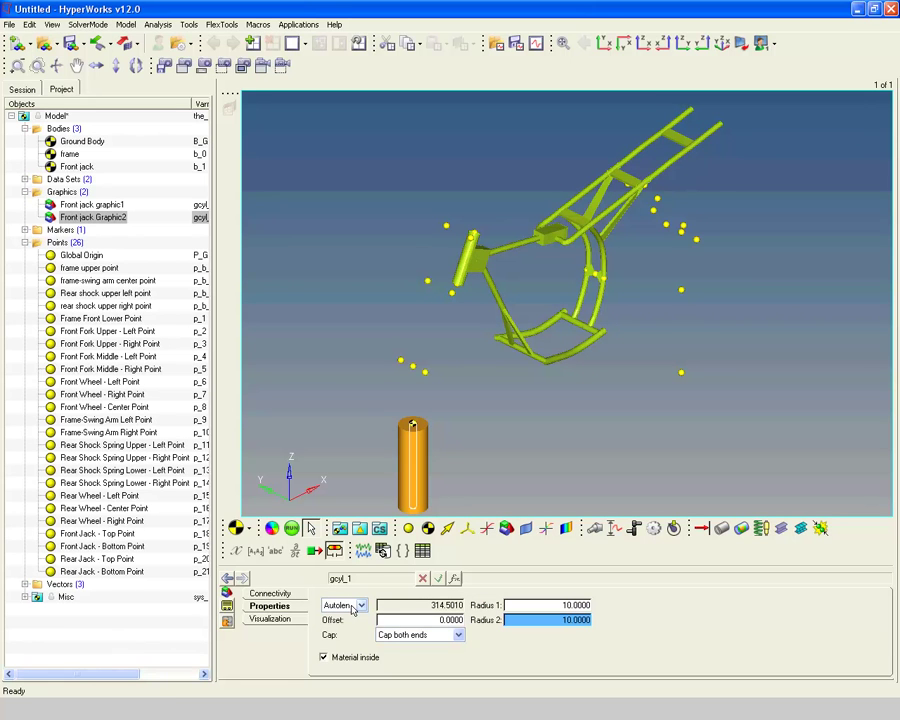
left_click(352, 606)
left_click(347, 621)
type("25")
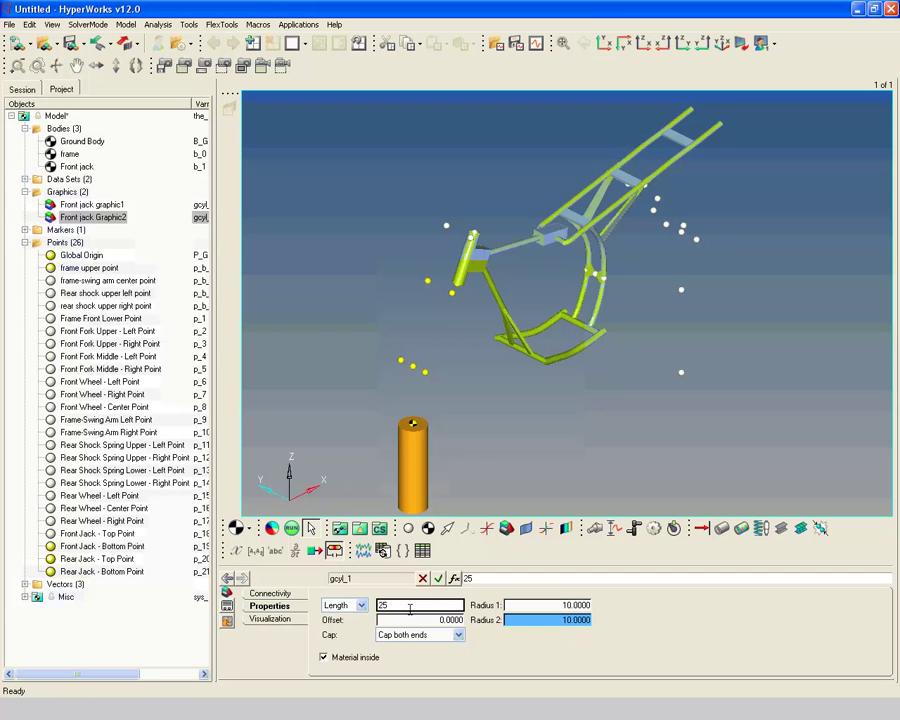
key("Tab")
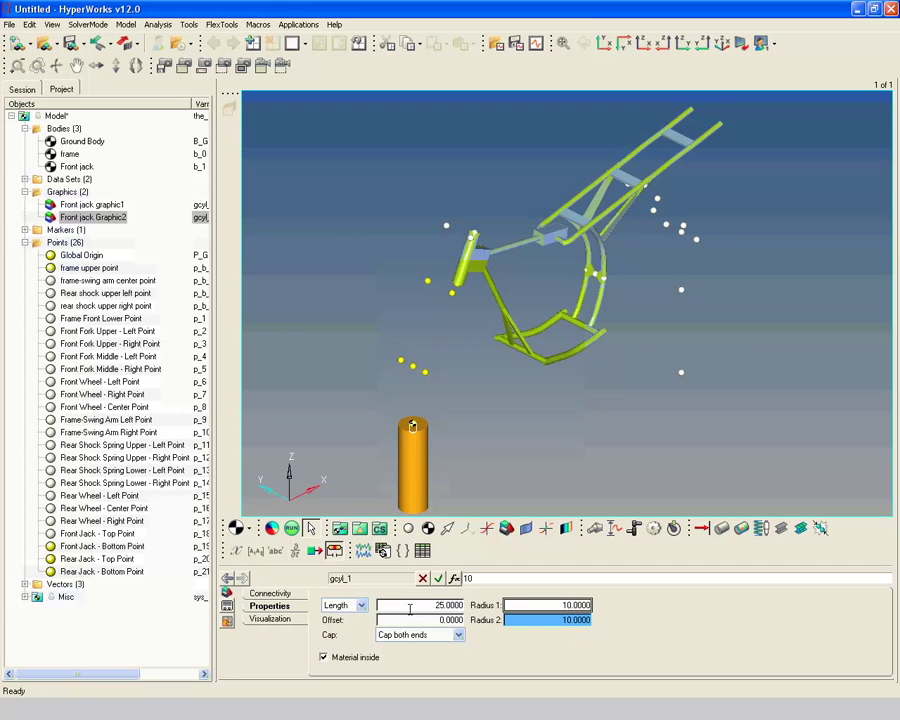
type("200")
key("Tab")
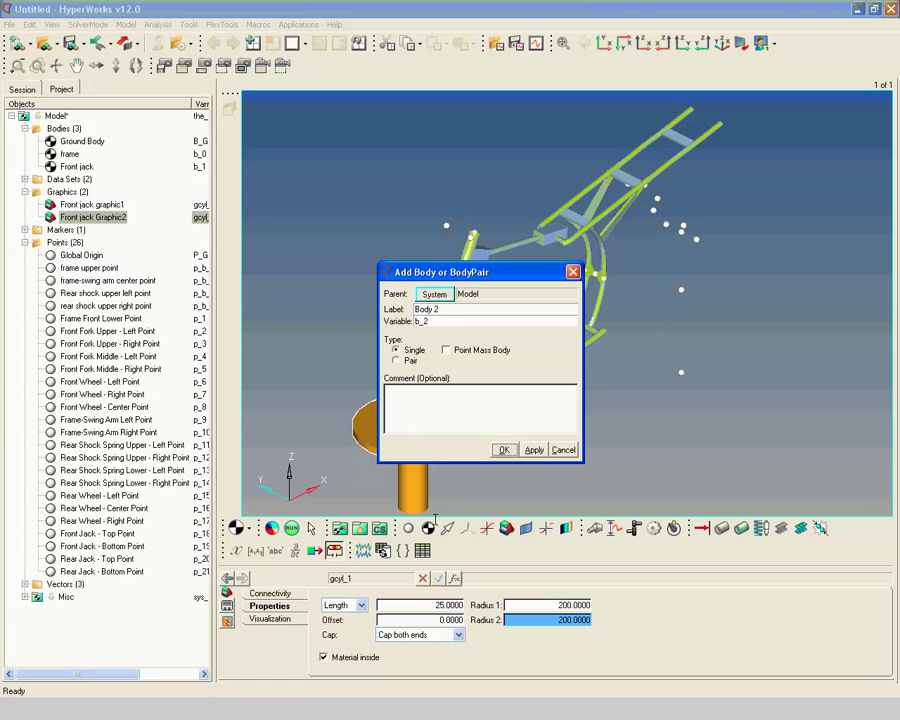
- Add a Rear jack body with mass 1 and Ixx, Iyy, Izz of 1000
left_click(443, 314)
type("Rear jack")
left_click(499, 450)
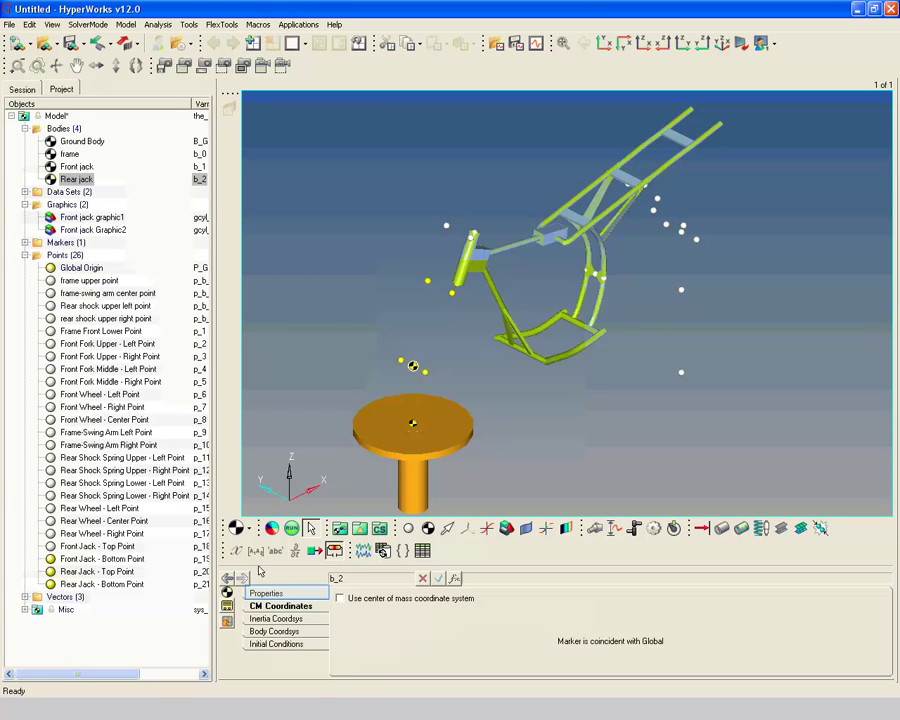
left_click(262, 593)
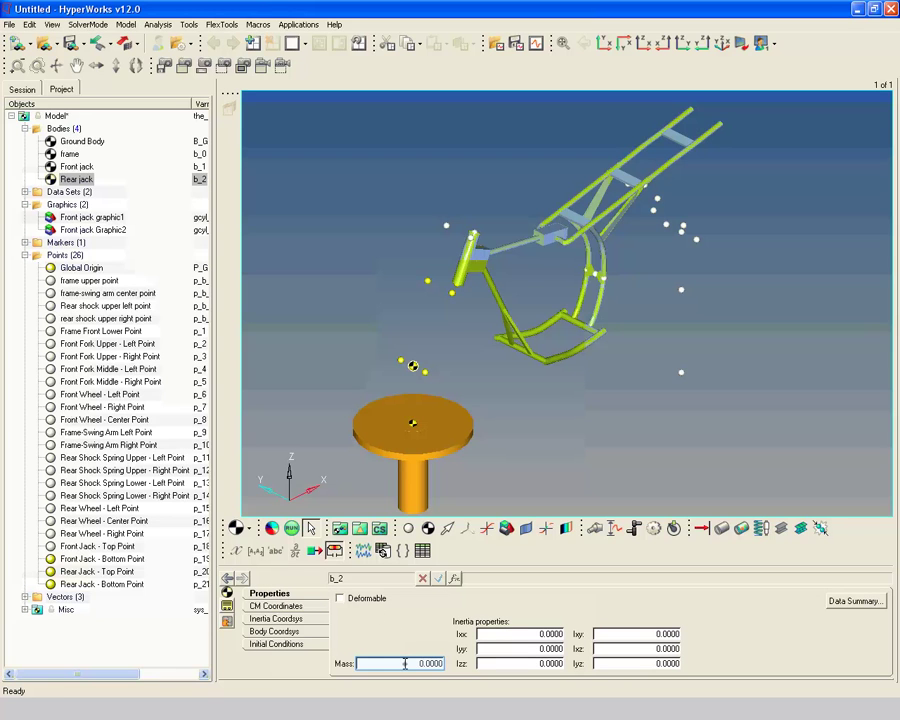
type("1\t1000\t1000\t1000")
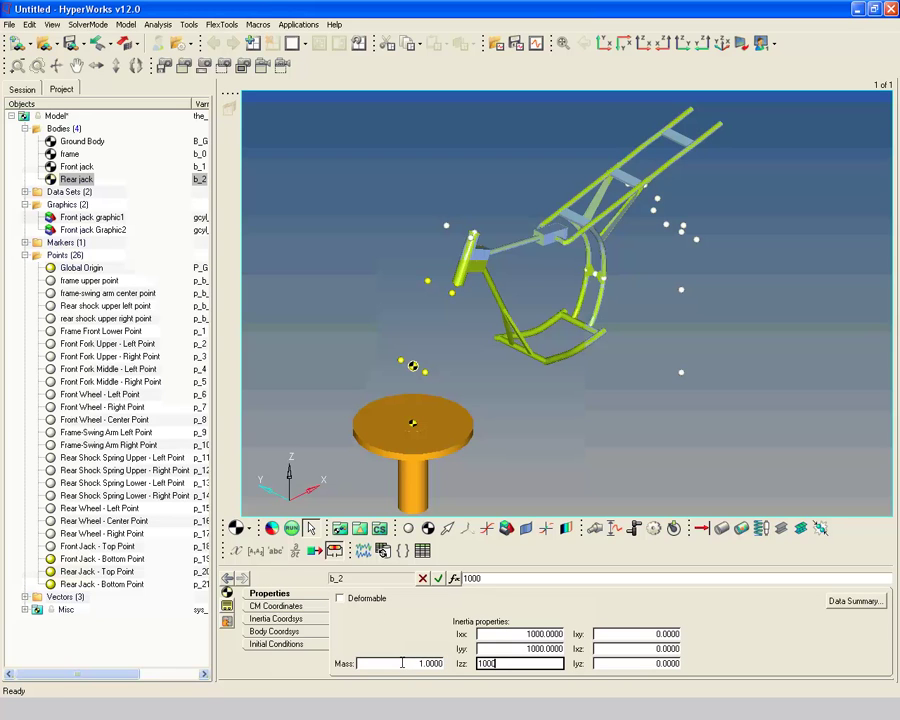
- Give Rear jack its own CM coordinate system at Rear Jack - Top Point
left_click(280, 606)
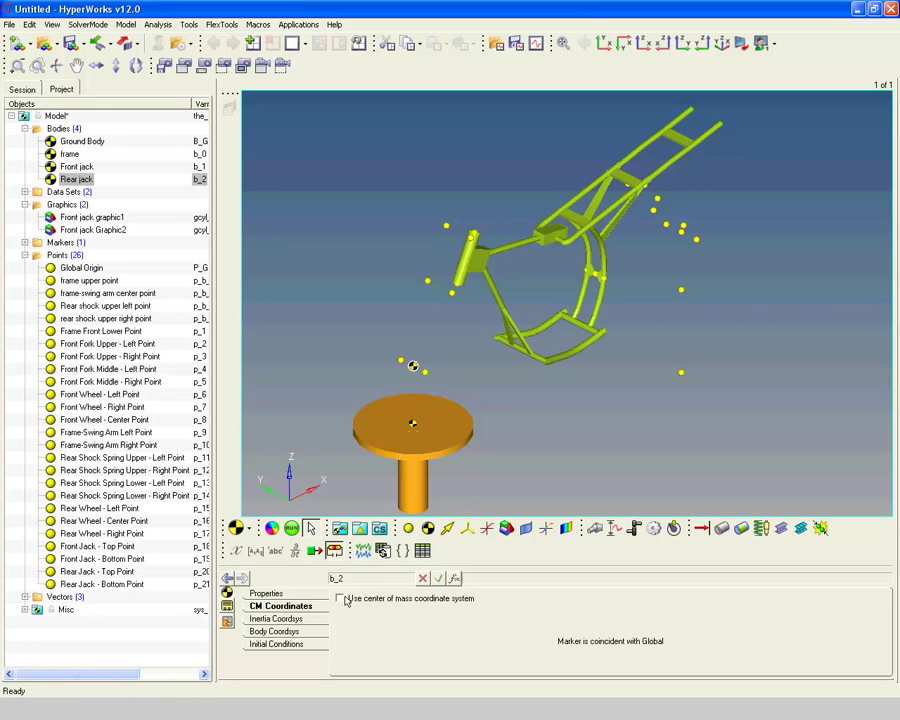
left_click(341, 598)
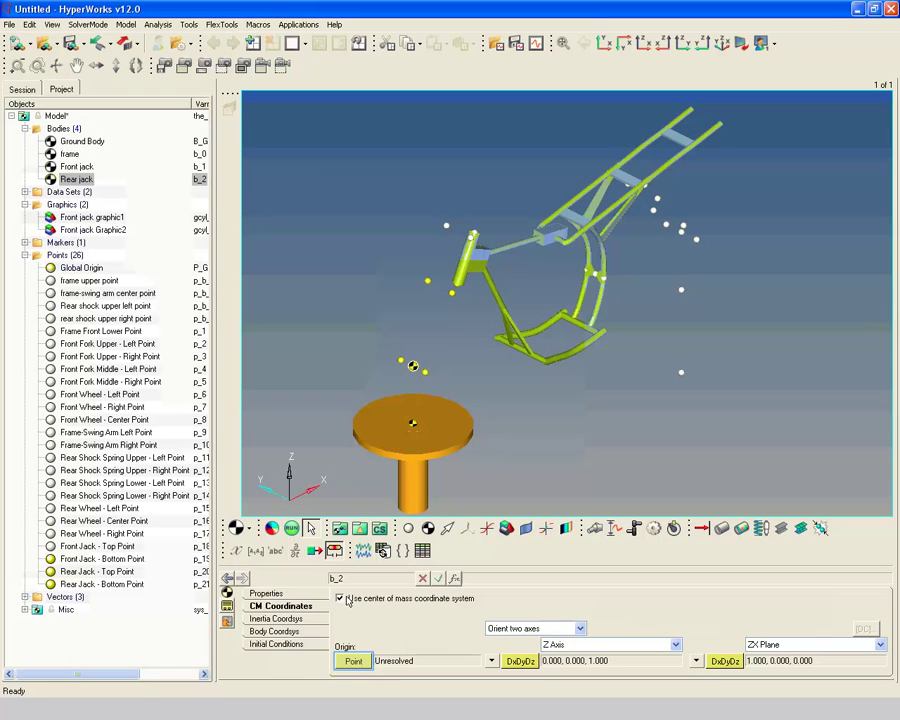
left_click(354, 661)
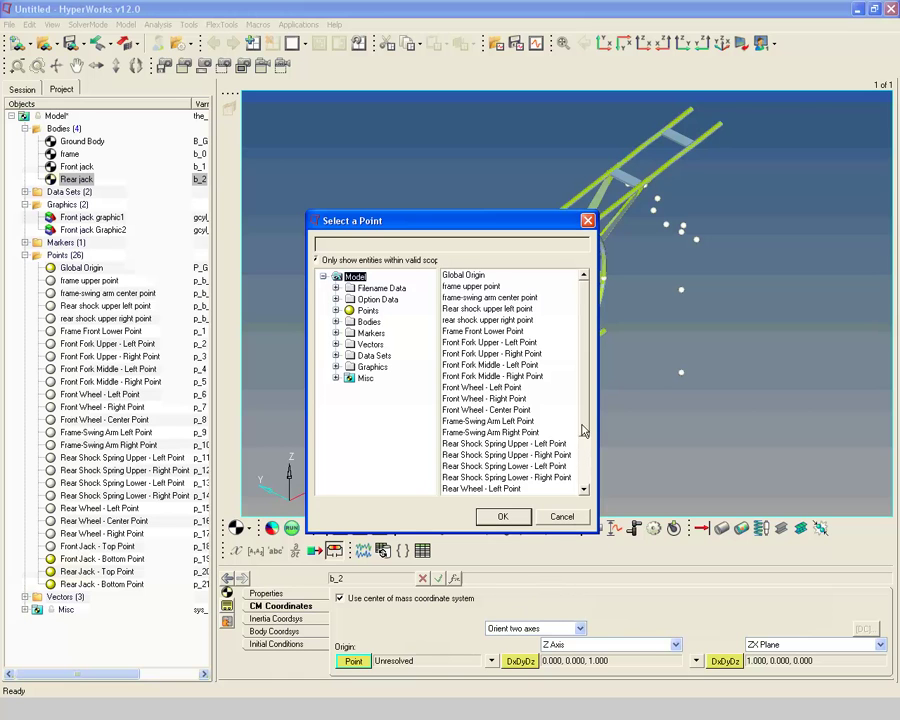
scroll(582, 430, "down", 1)
scroll(576, 467, "down", 1)
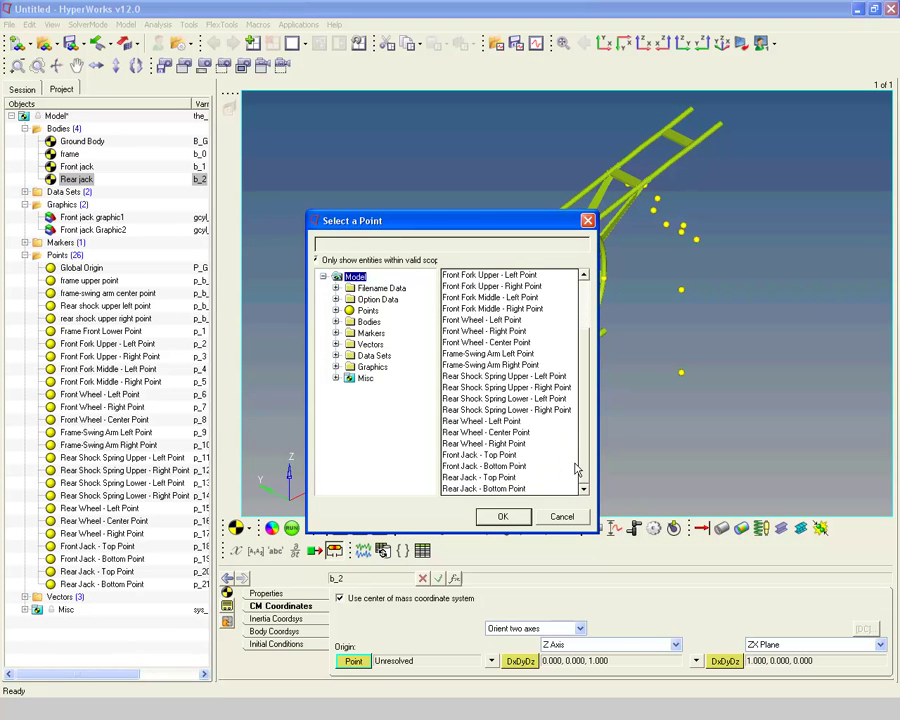
left_click(576, 472)
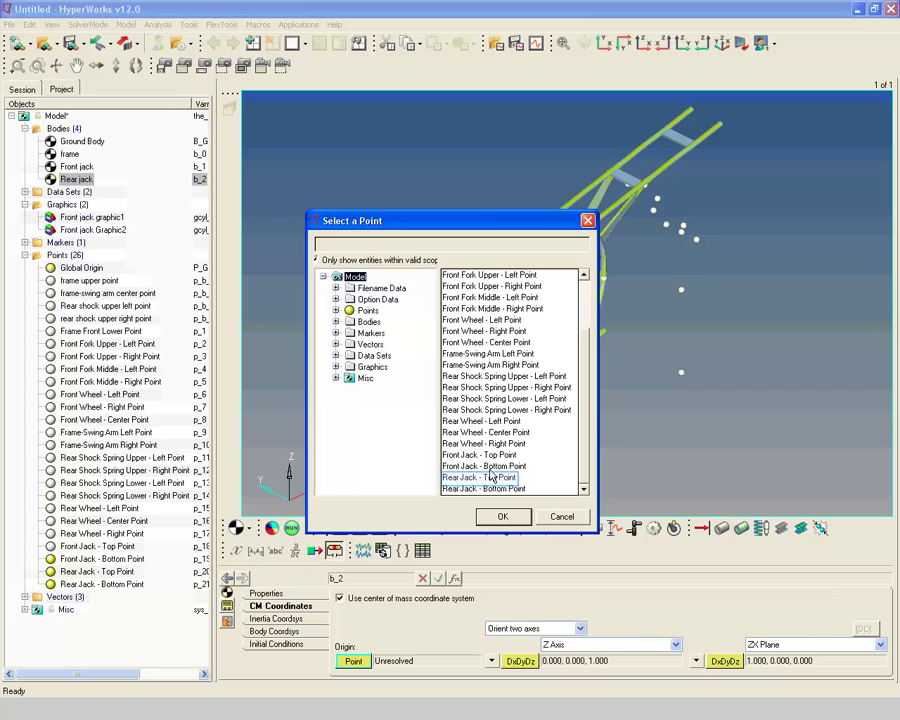
left_click(490, 478)
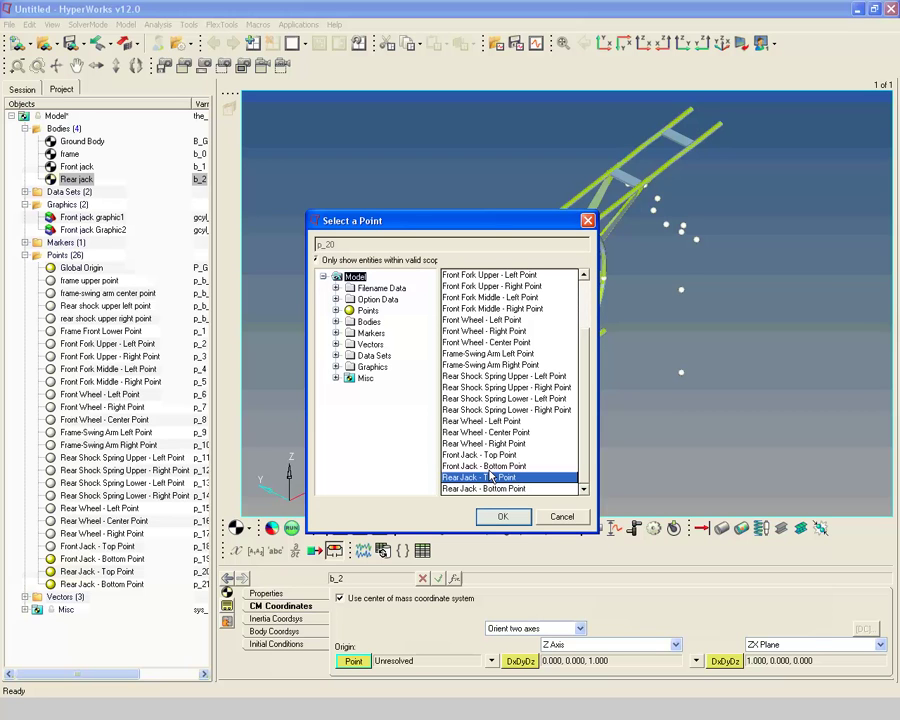
left_click(490, 515)
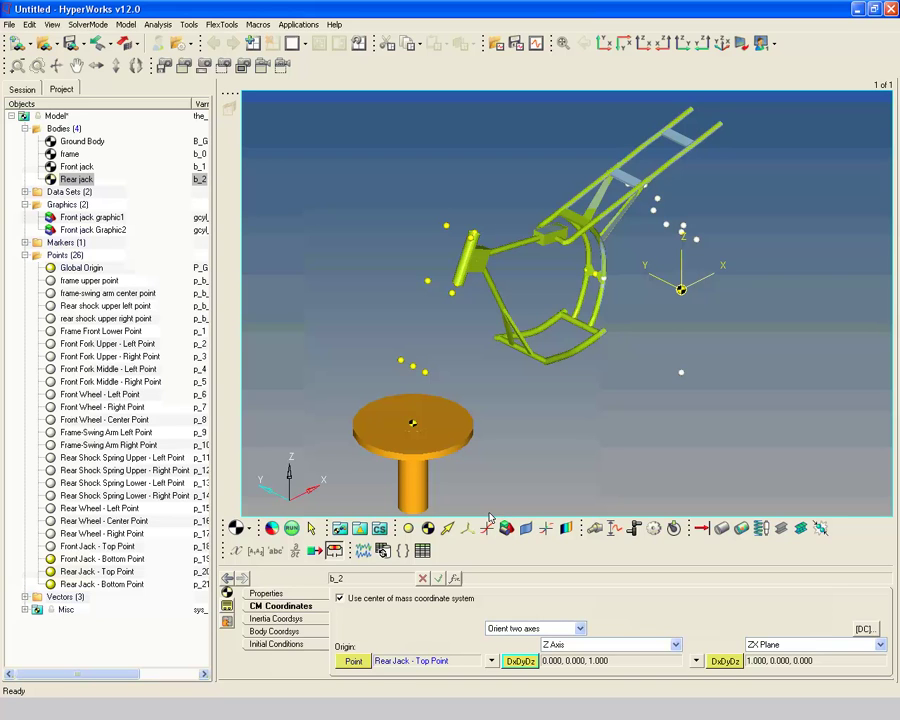
left_click(506, 528)
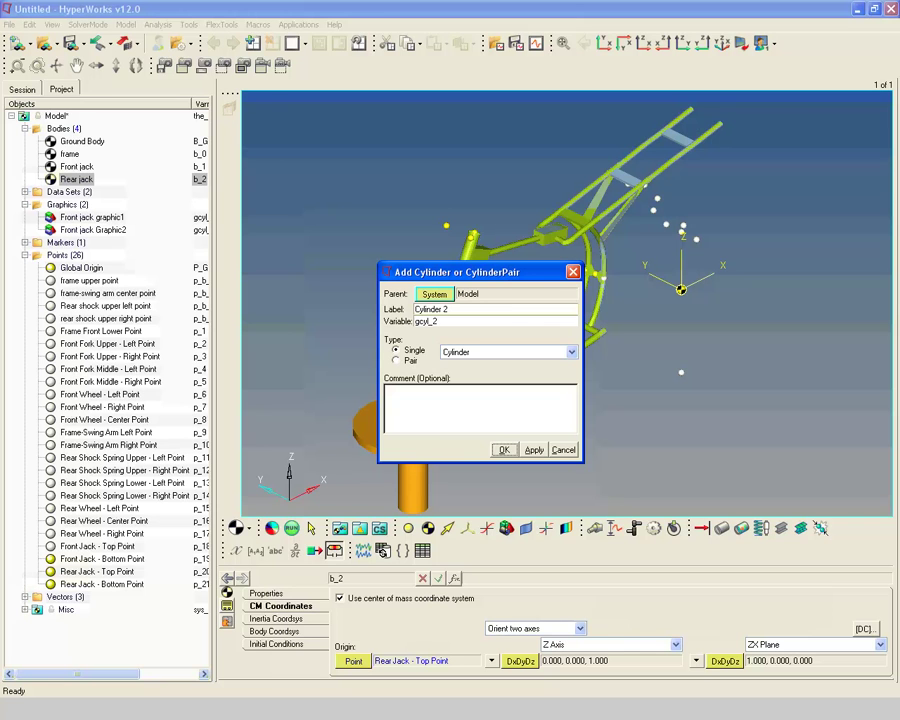
- Create cylinder graphic rear jack graphic1 attached to the Rear jack body
left_click_drag(462, 309, 394, 318)
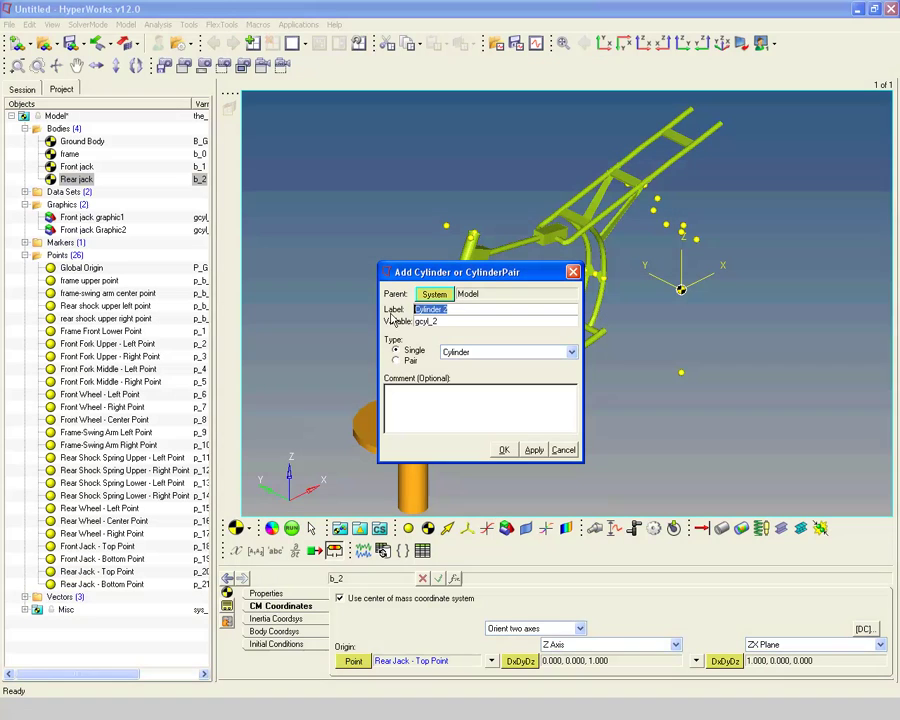
type("rear jack gra")
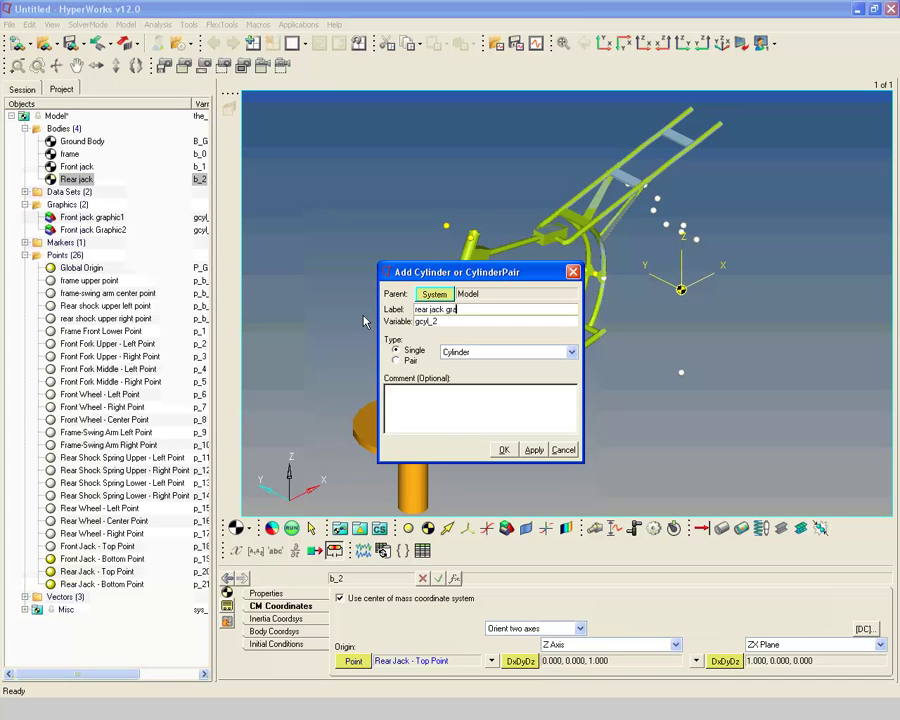
type("phic1")
left_click(503, 450)
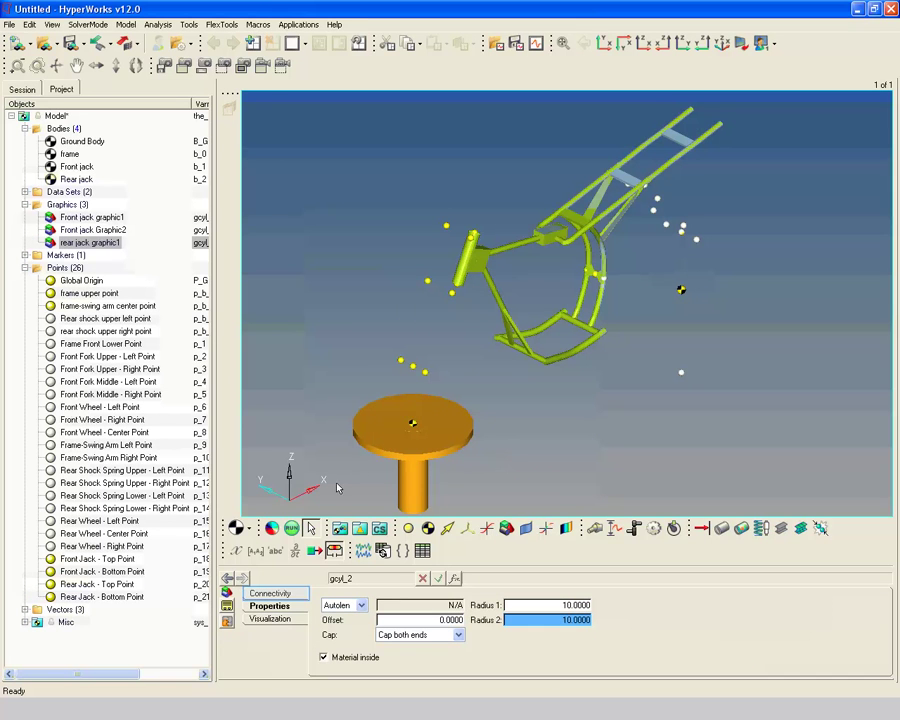
left_click(270, 594)
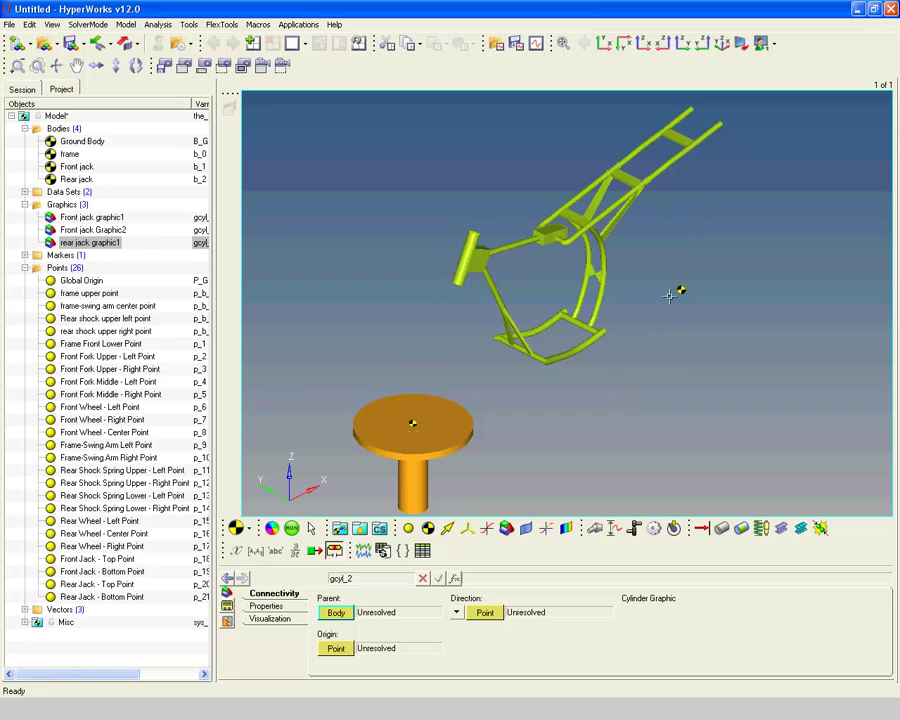
left_click(519, 318)
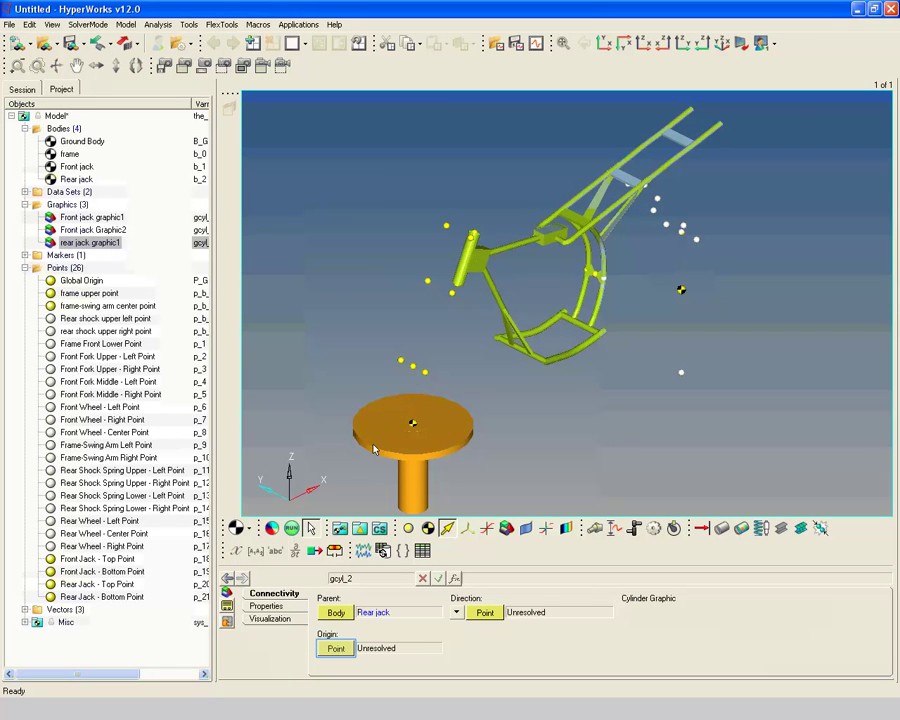
- Set the rear jack graphic1 origin to Rear Jack - Top Point
left_click(336, 647)
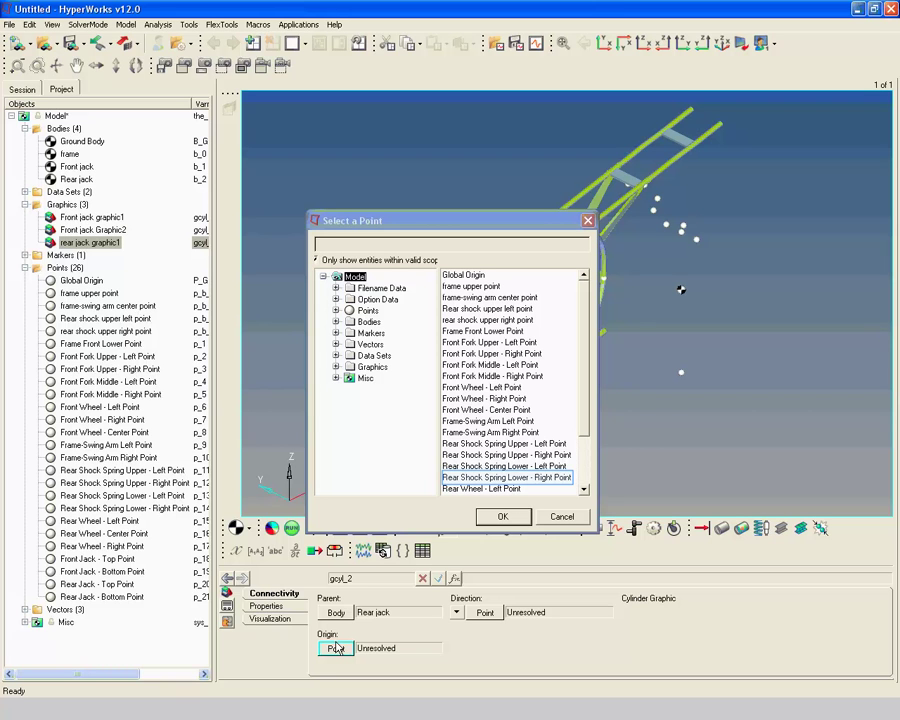
left_click(484, 478)
scroll(483, 484, "down", 2)
left_click(484, 478)
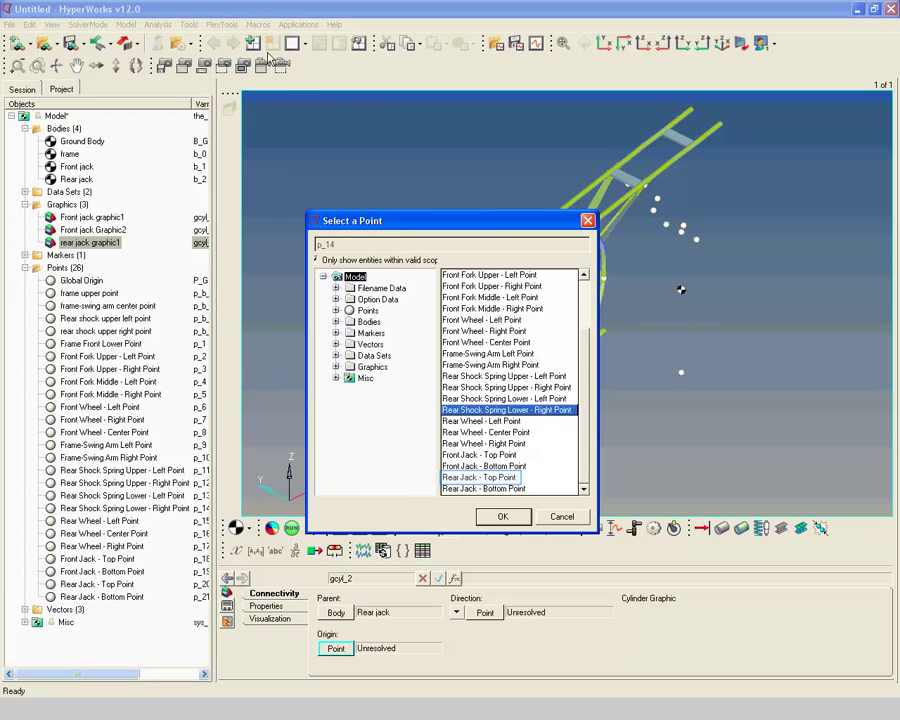
left_click(484, 478)
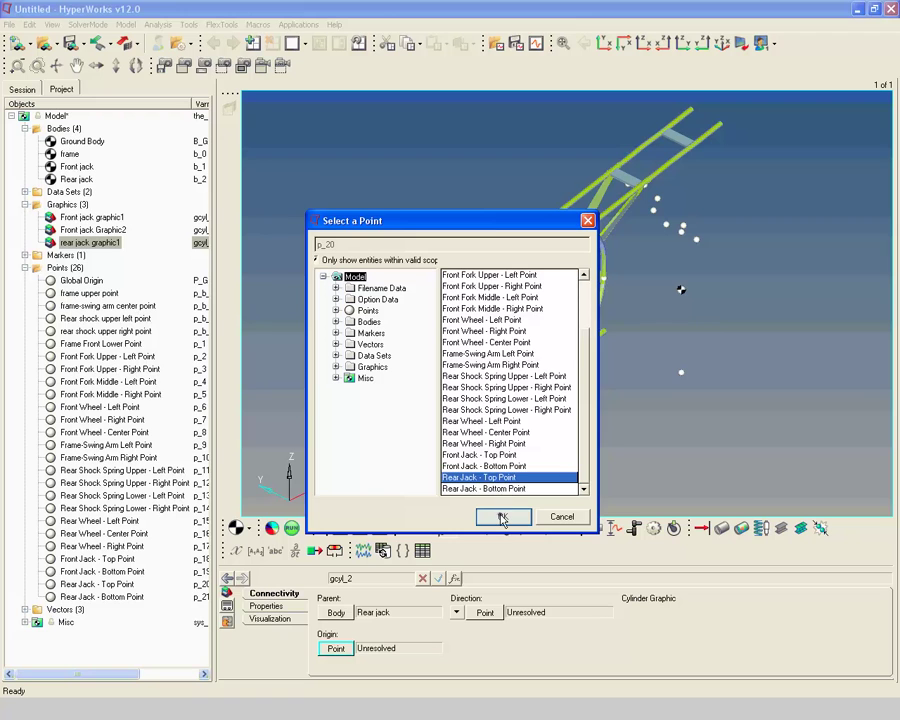
left_click(502, 517)
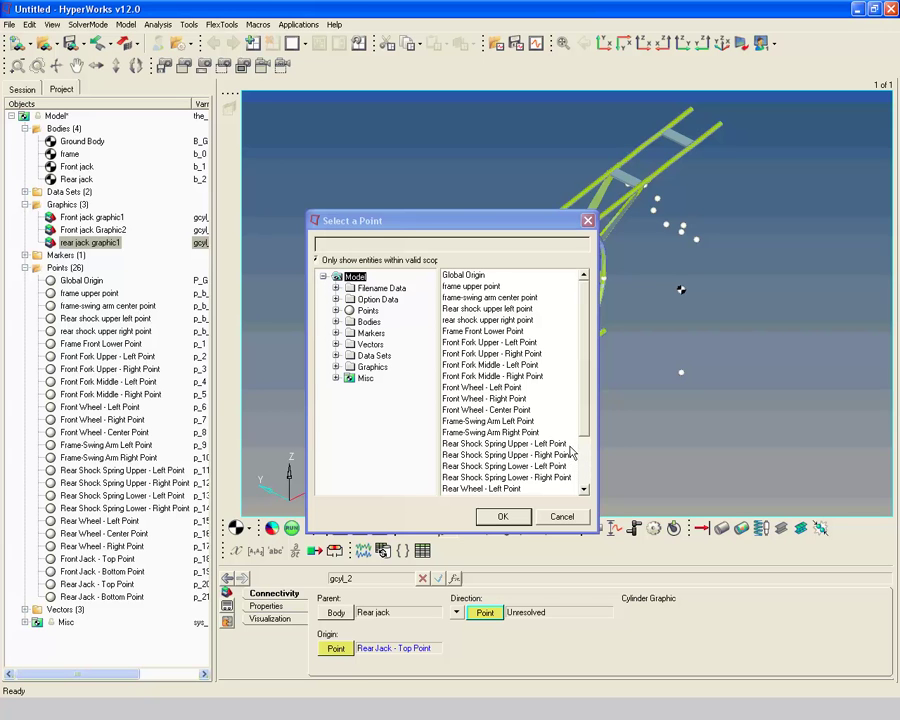
- Set the rear jack graphic1 direction point to Rear Jack - Bottom Point
left_click(585, 460)
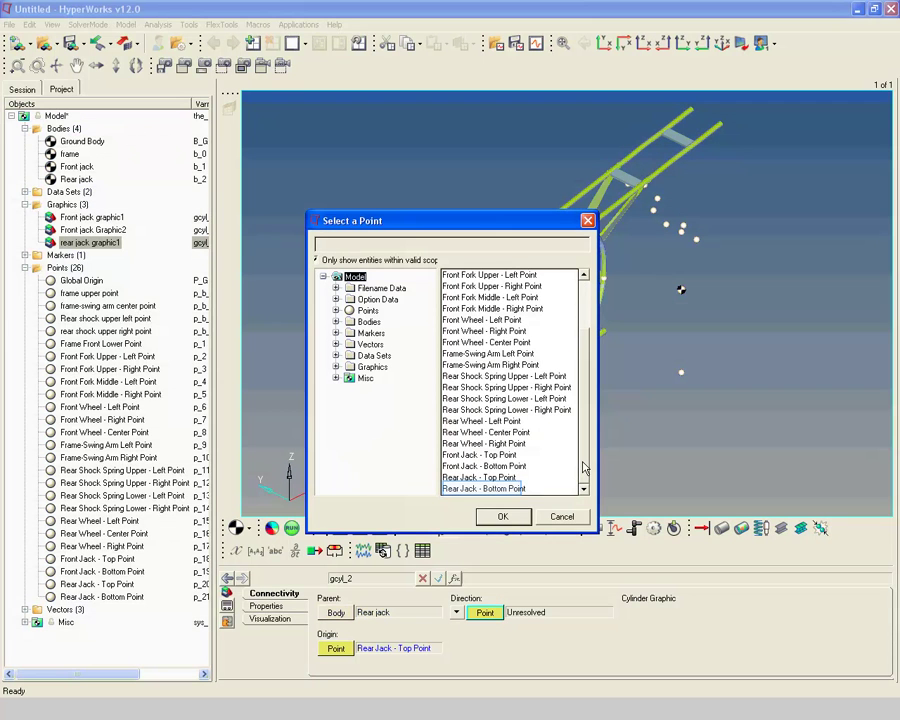
left_click(512, 489)
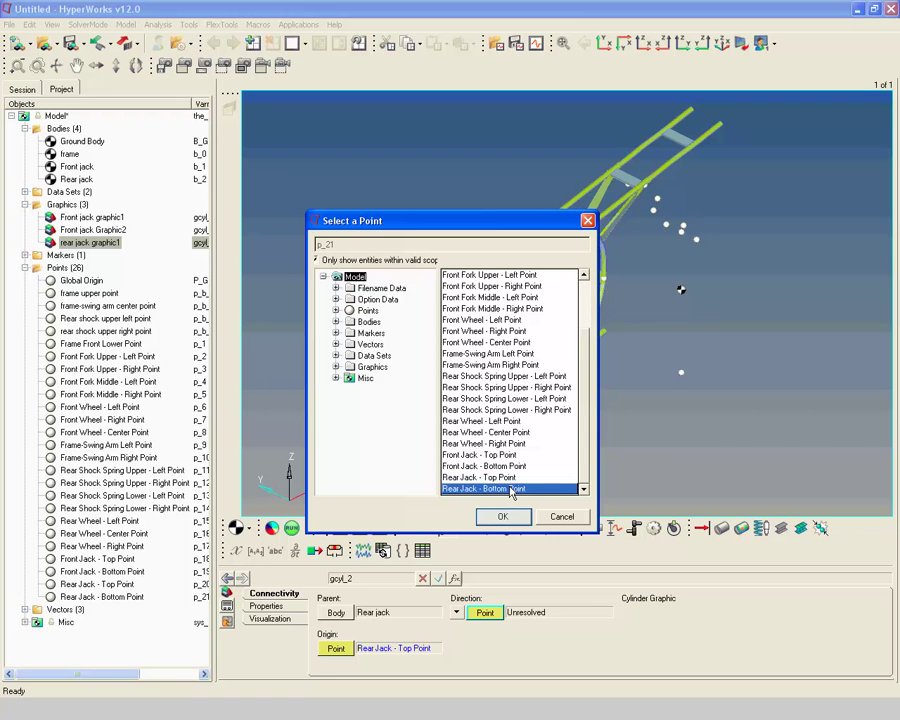
left_click(502, 516)
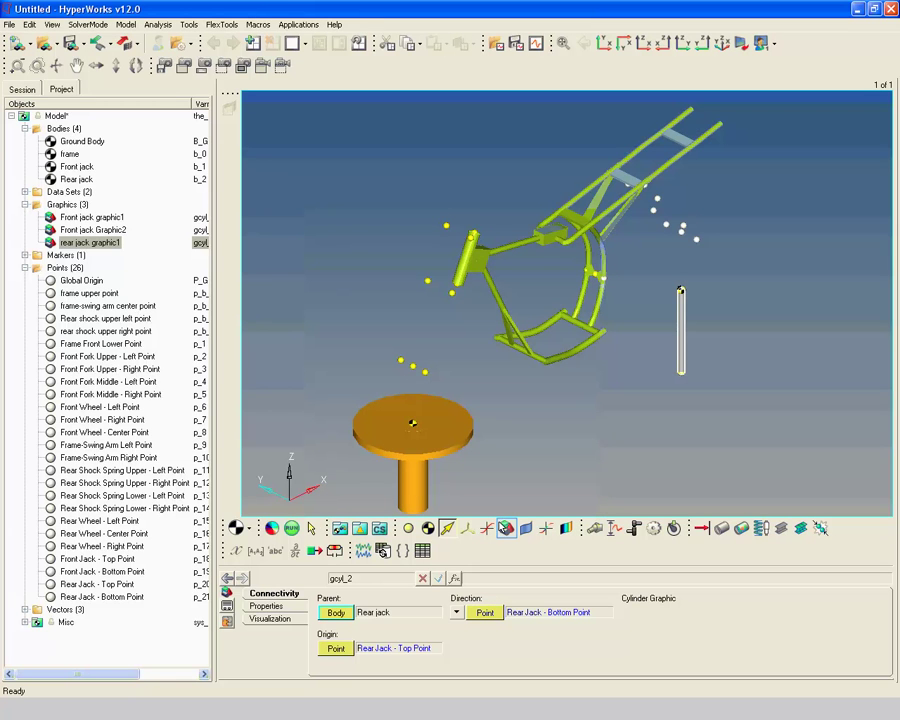
left_click(506, 527)
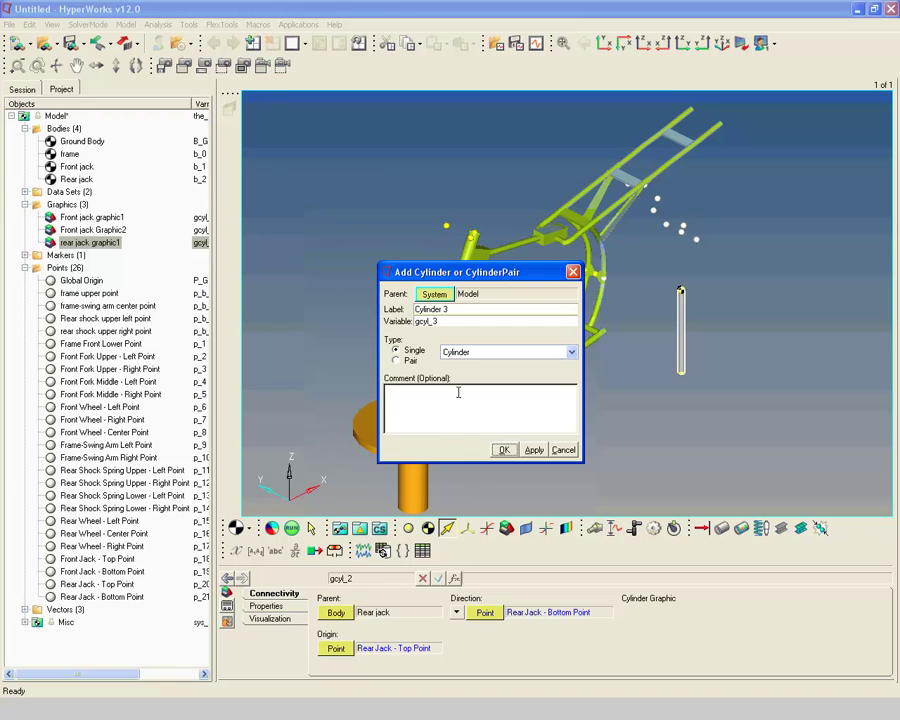
- Create cylinder rear jack graphic2 on the Rear jack body at Rear Jack - Top Point
left_click_drag(456, 309, 355, 318)
key("BackSpace")
type("rear jac")
type("k graphic2")
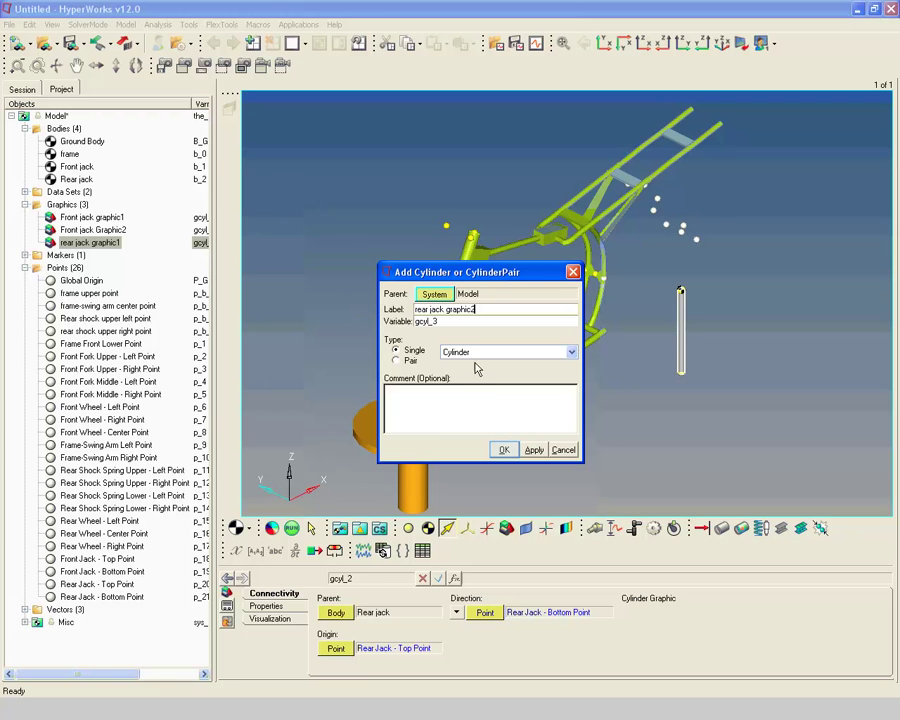
left_click(503, 449)
left_click(681, 293)
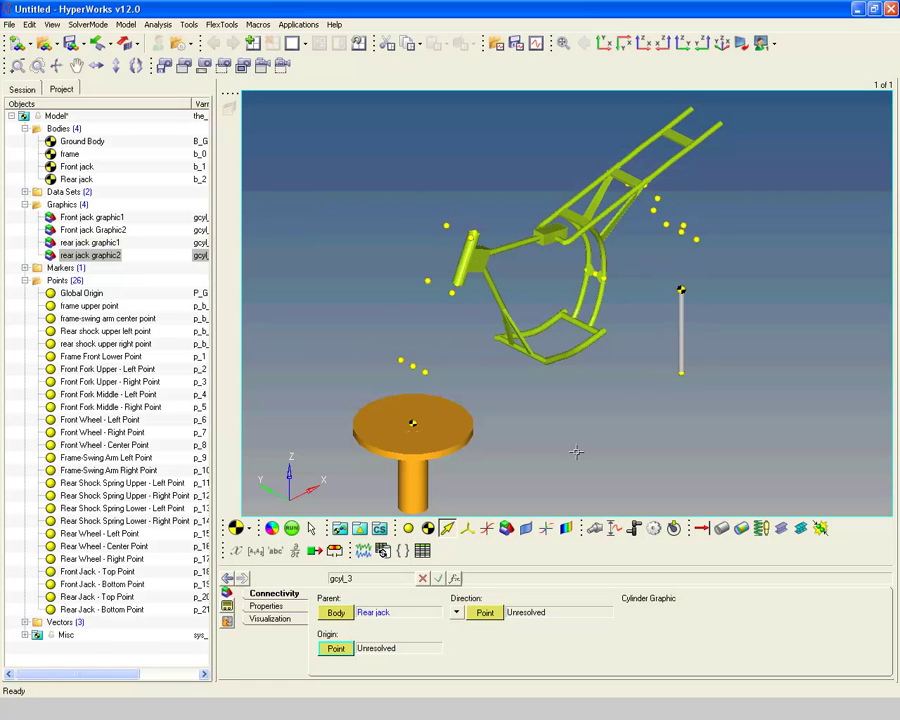
left_click(681, 290)
- Give rear jack graphic2 a fixed length of 25 and radius 200
left_click(269, 606)
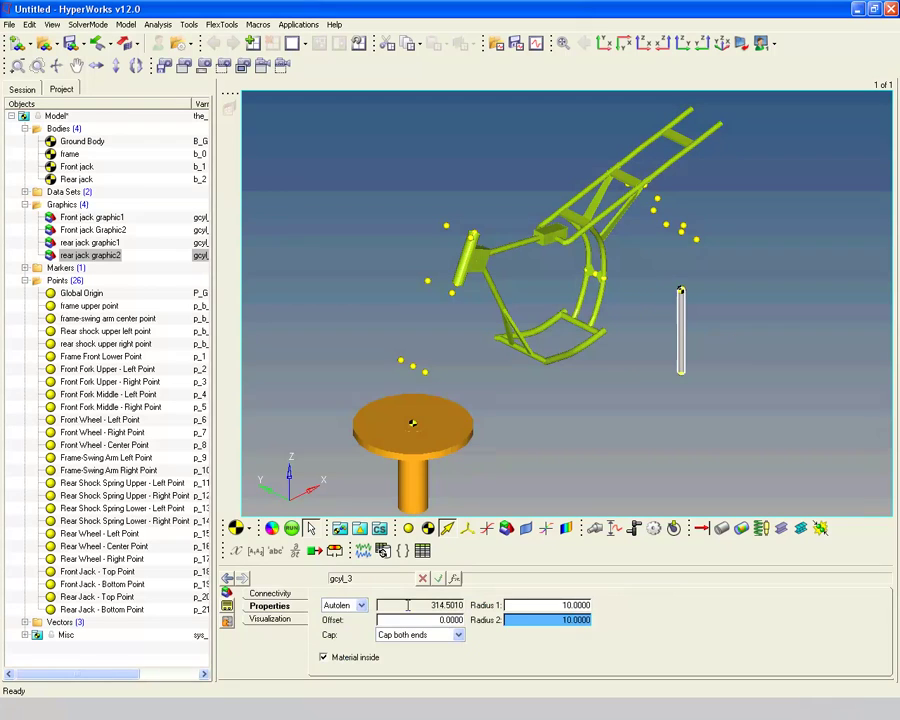
left_click(345, 605)
type("2")
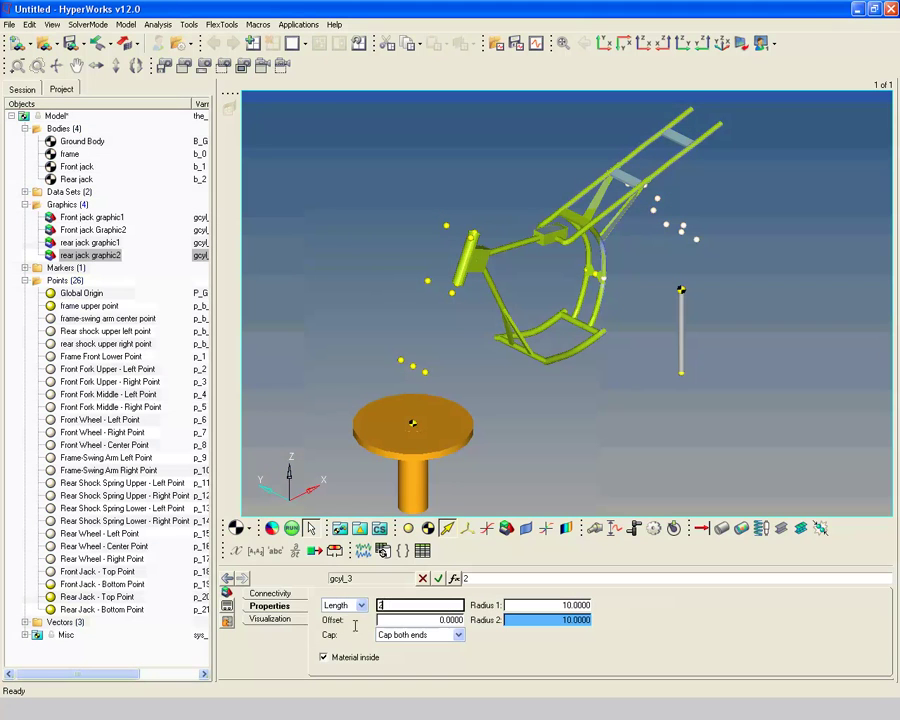
type("5")
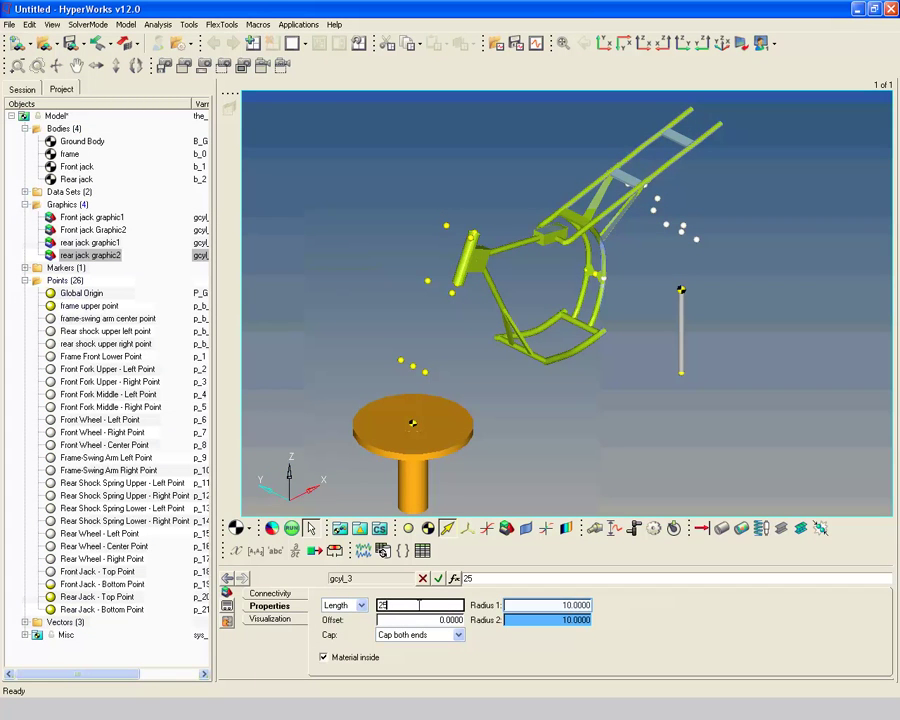
left_click(514, 606)
type("200")
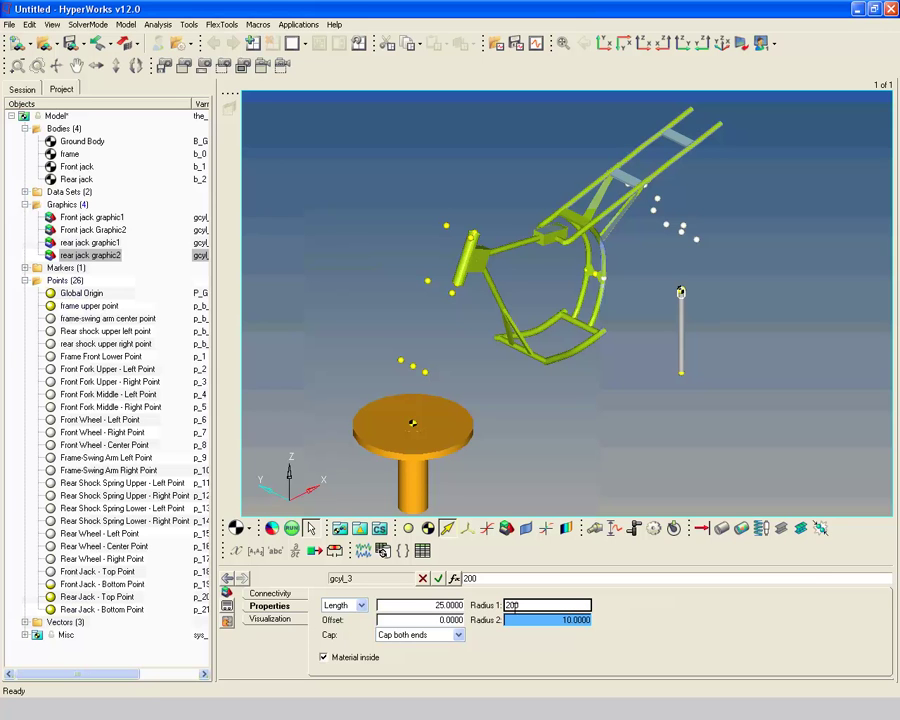
key("Return")
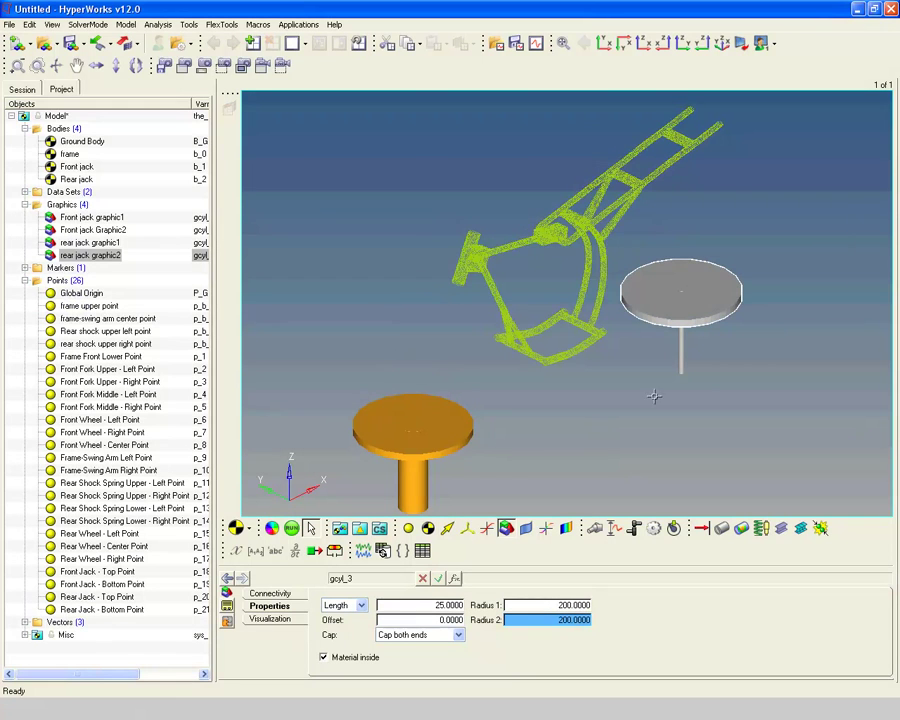
- Change the rear jack graphic1 cylinder's radius to 50
left_click(679, 357)
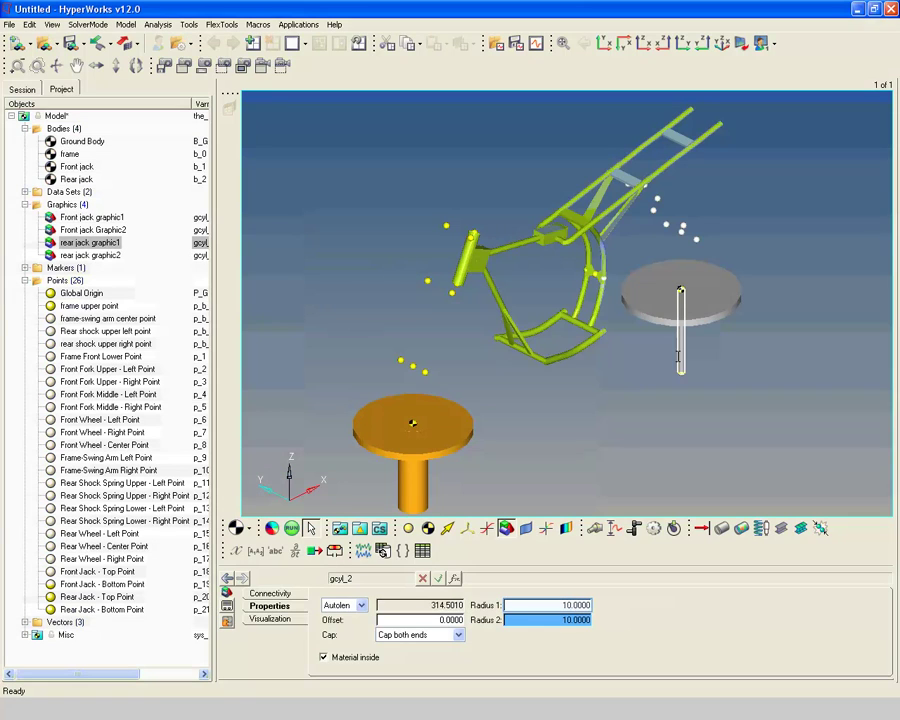
left_click(536, 606)
type("50")
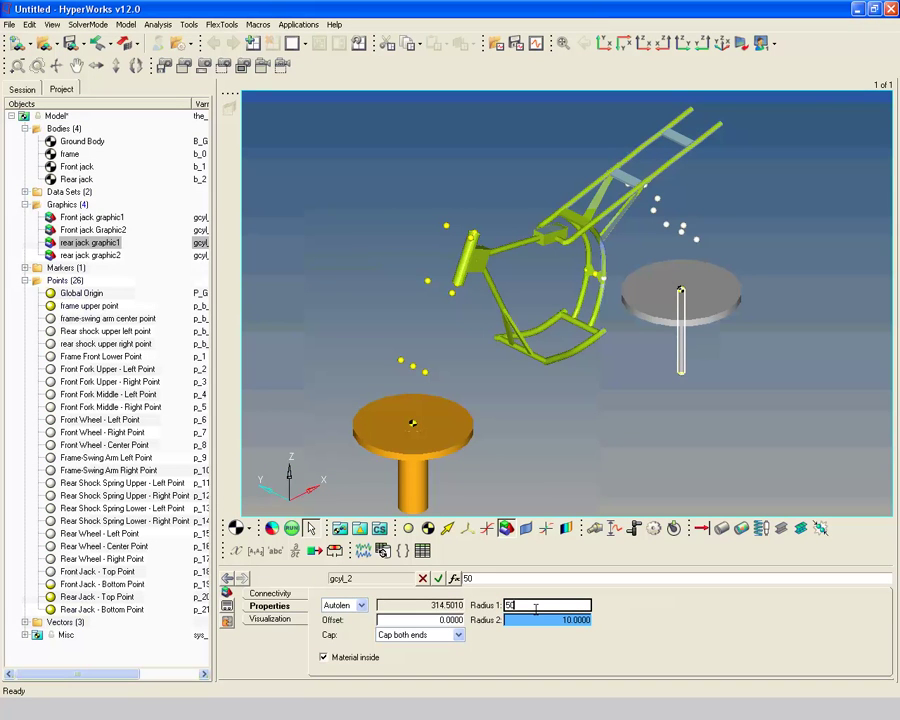
key("Return")
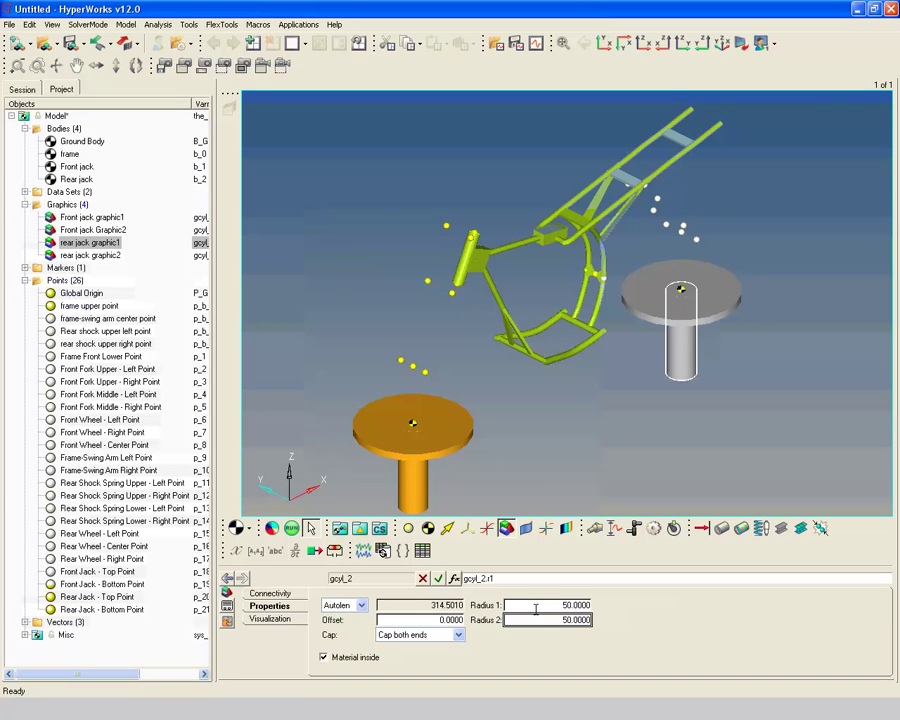